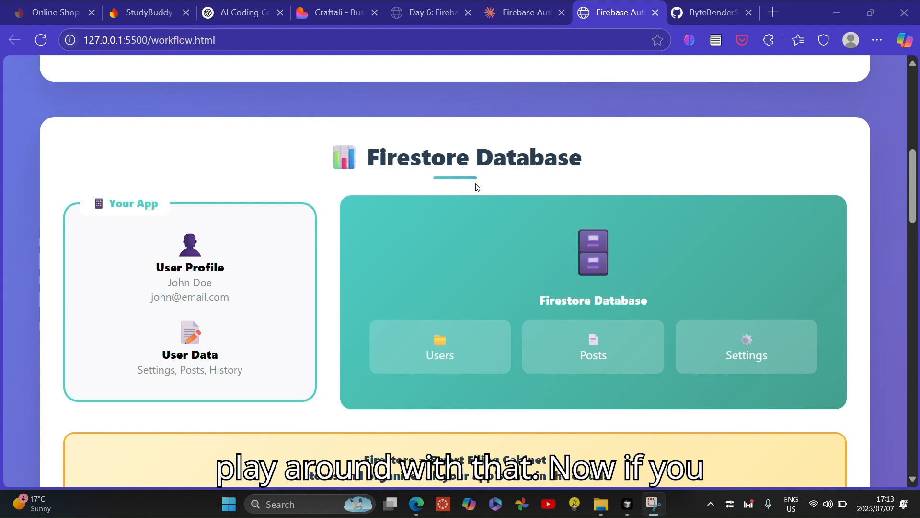
Scroll through the Firebase workflow page and highlight the Firebase Auth card's caption
scroll(478, 187, up, 1)
scroll(478, 187, up, 10)
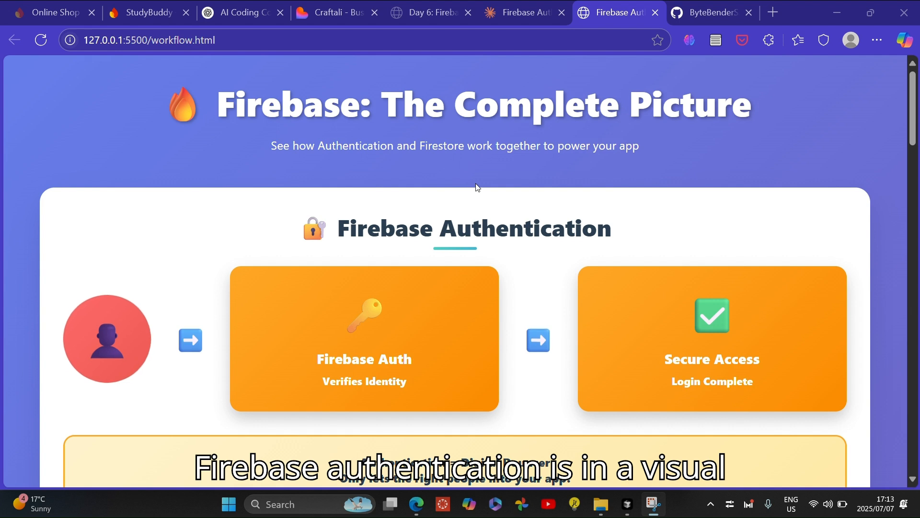
scroll(478, 188, down, 2)
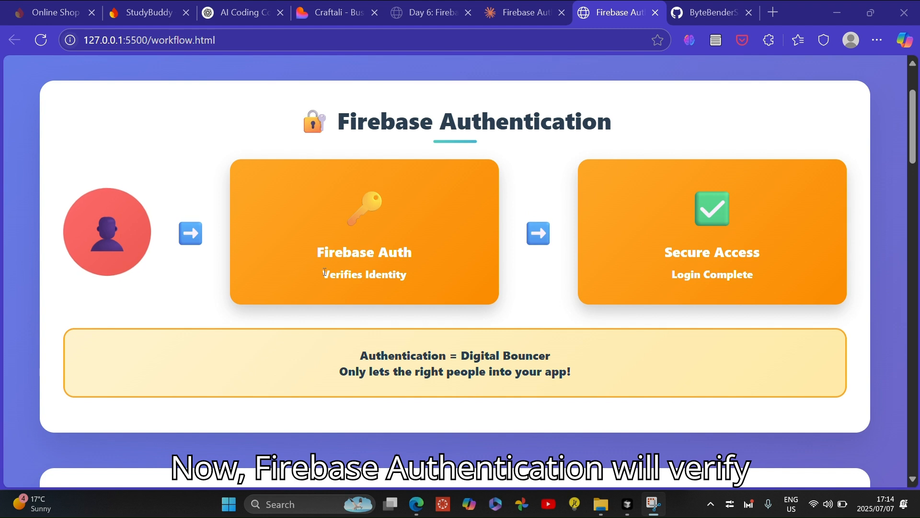
drag(325, 272, 410, 281)
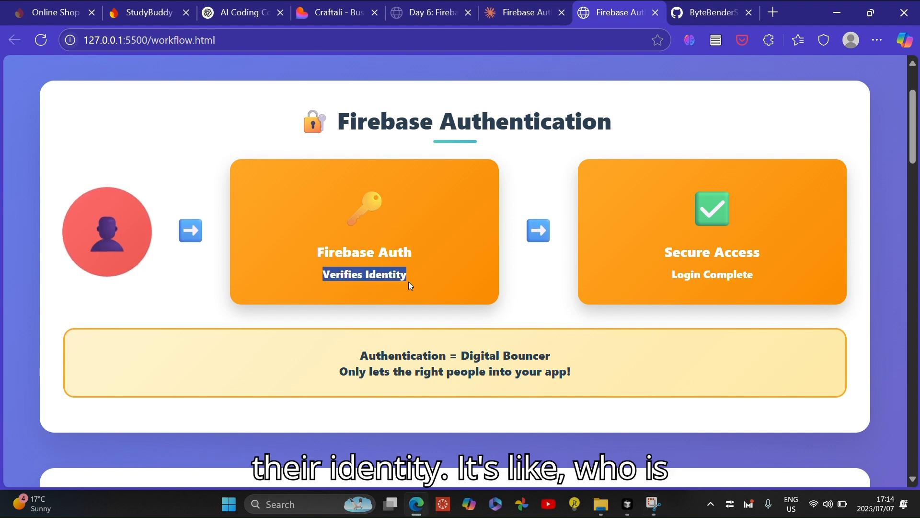
click(457, 289)
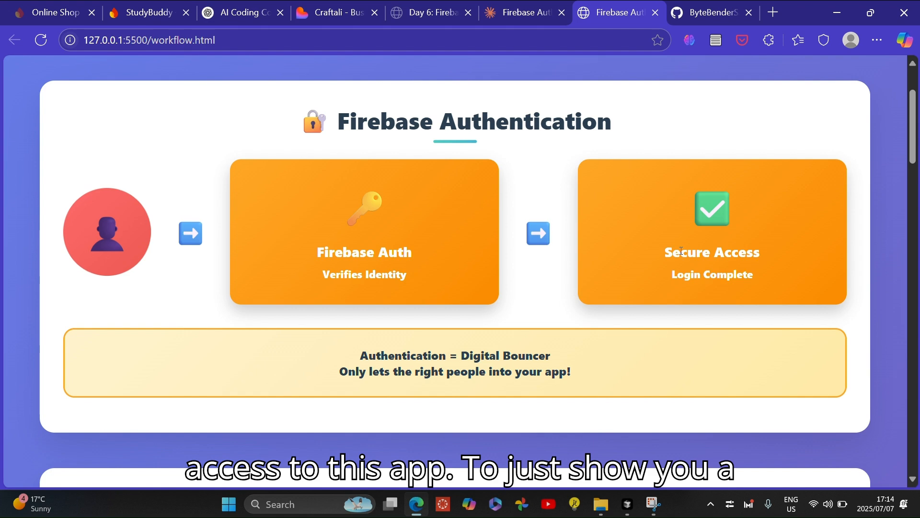
Check the Authentication users list in the StudyBuddy console, then return to the workflow page
click(122, 8)
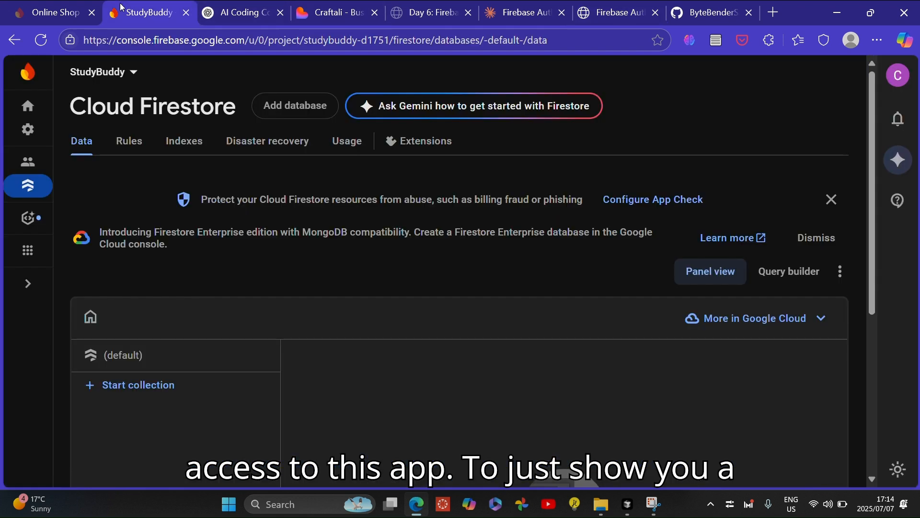
click(11, 173)
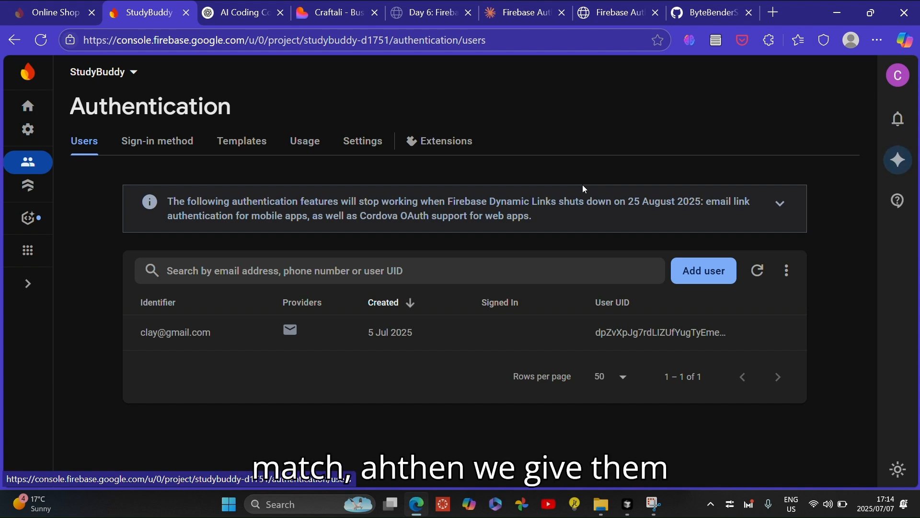
click(616, 8)
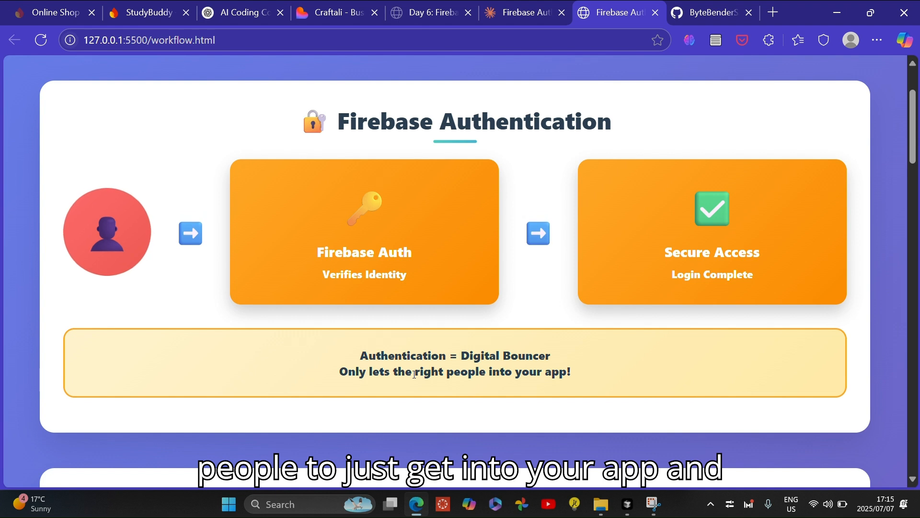
Scroll through the workflow page to the Firestore Database section and highlight the user profile details
scroll(415, 374, down, 3)
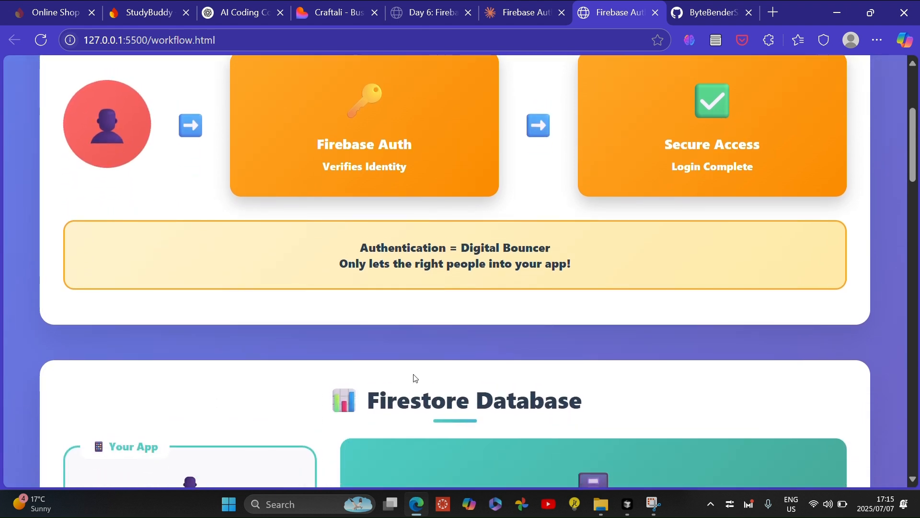
scroll(415, 379, up, 5)
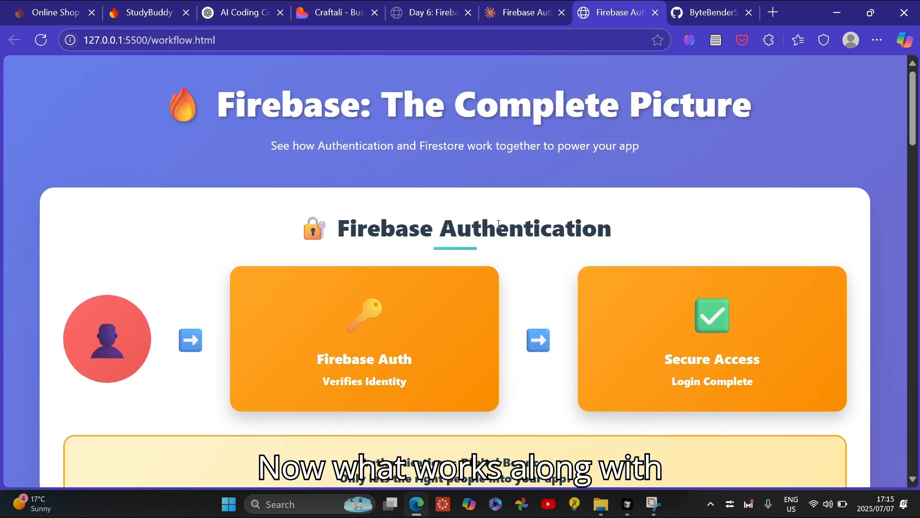
scroll(475, 216, down, 3)
scroll(499, 224, down, 8)
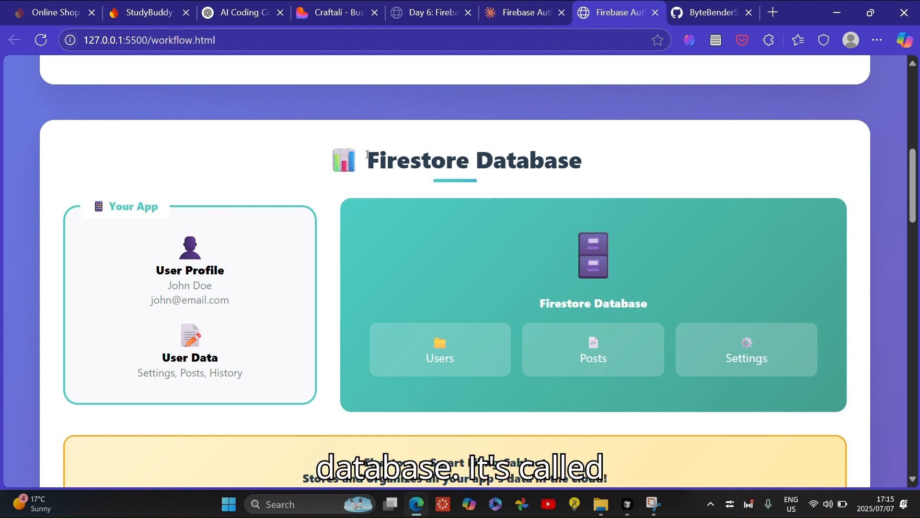
scroll(447, 158, down, 1)
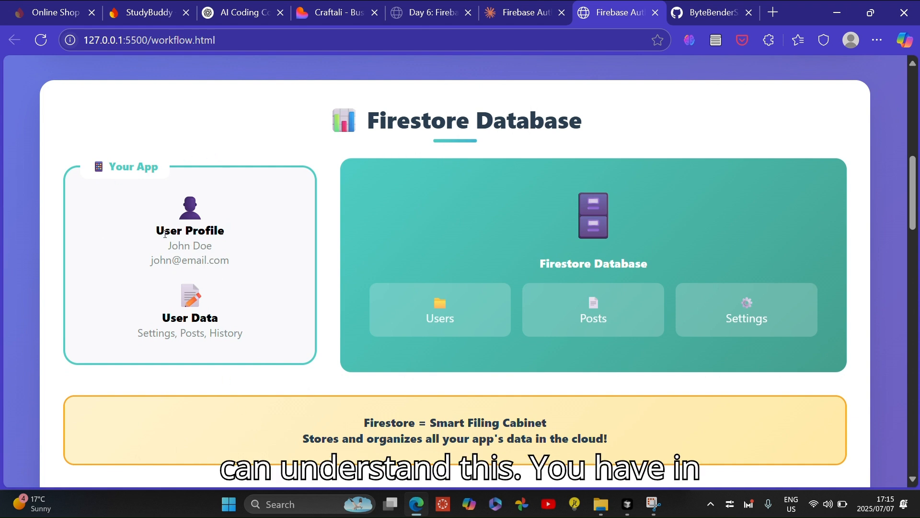
drag(158, 230, 156, 216)
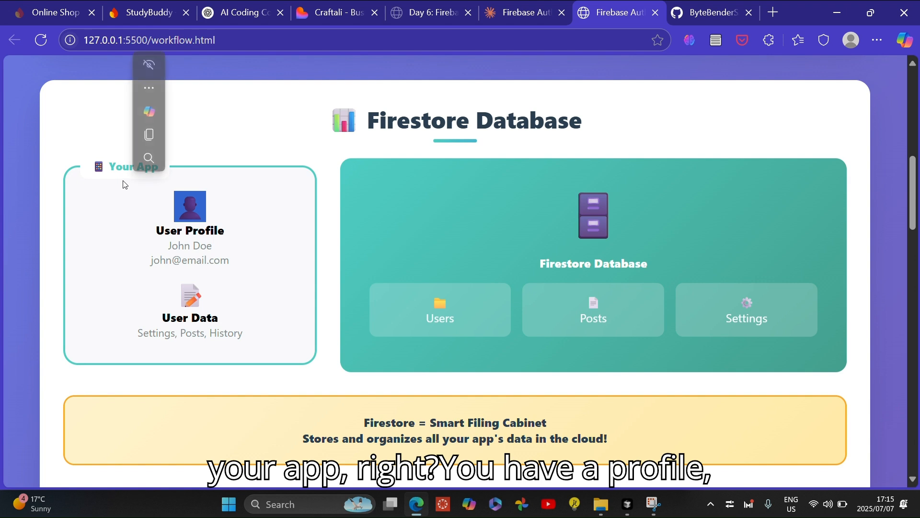
click(283, 215)
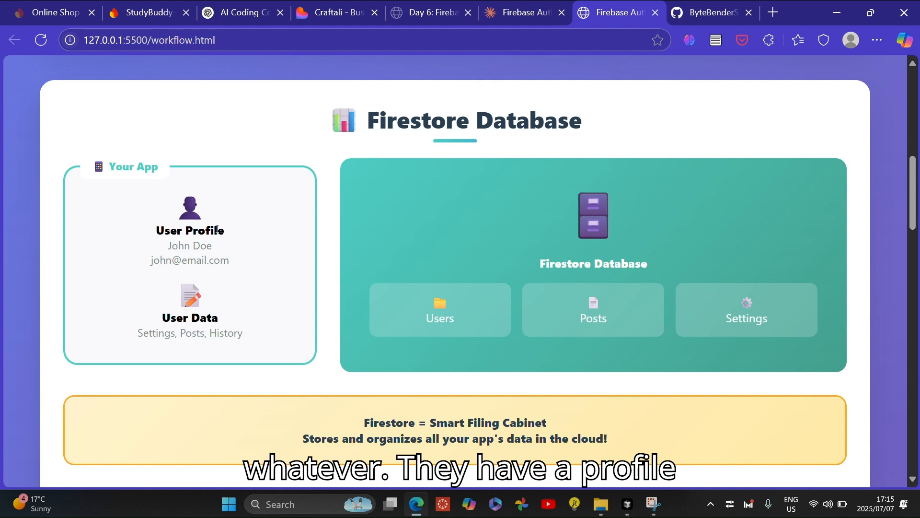
drag(170, 244, 217, 252)
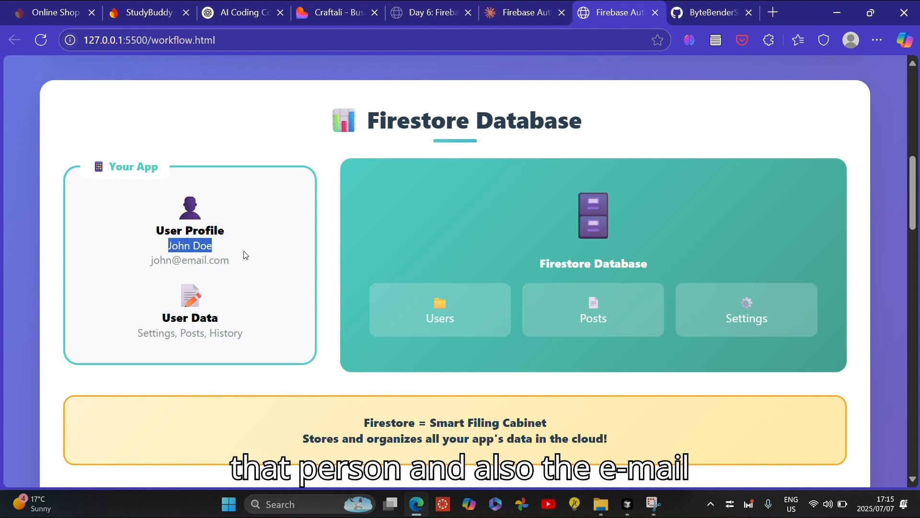
click(148, 264)
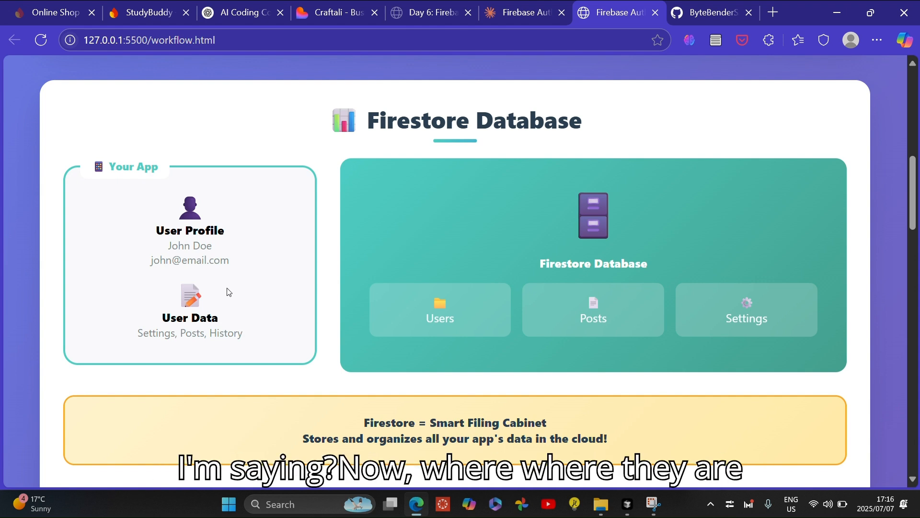
Open the Cloud Firestore data page of the StudyBuddy project through the products and features overview
click(154, 18)
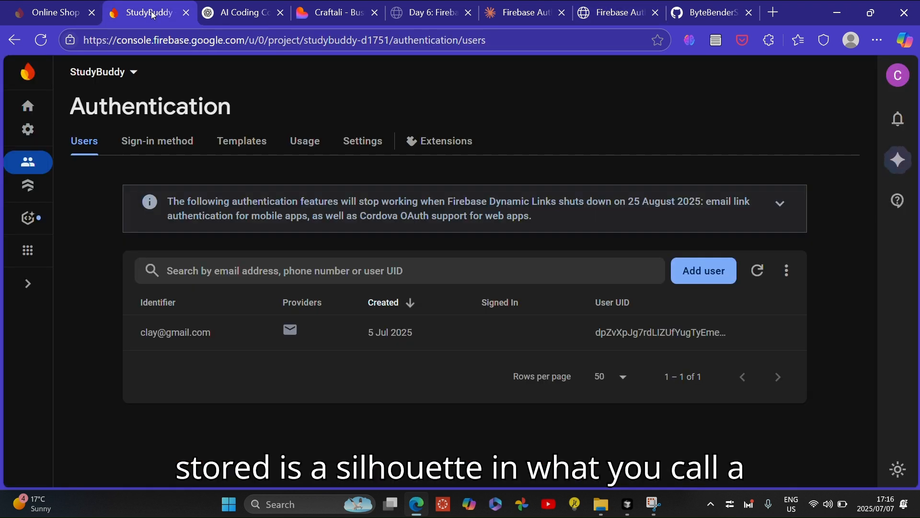
click(28, 188)
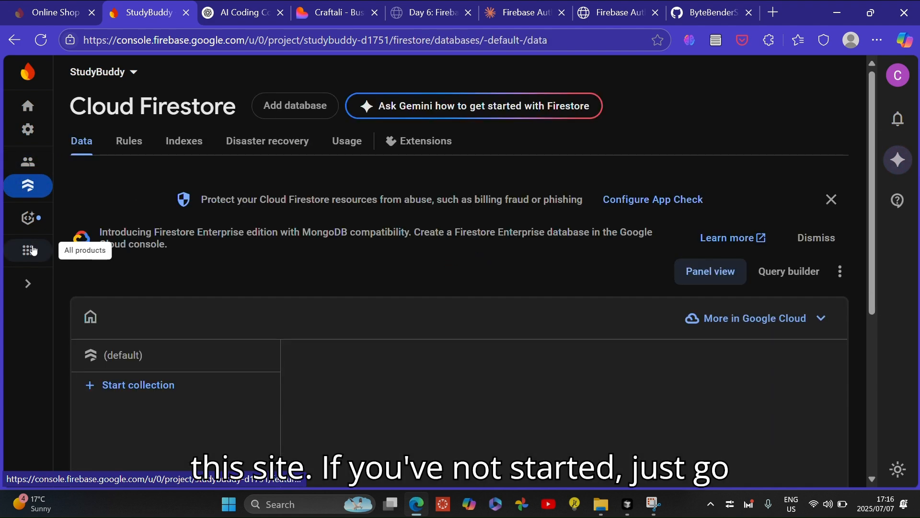
click(30, 249)
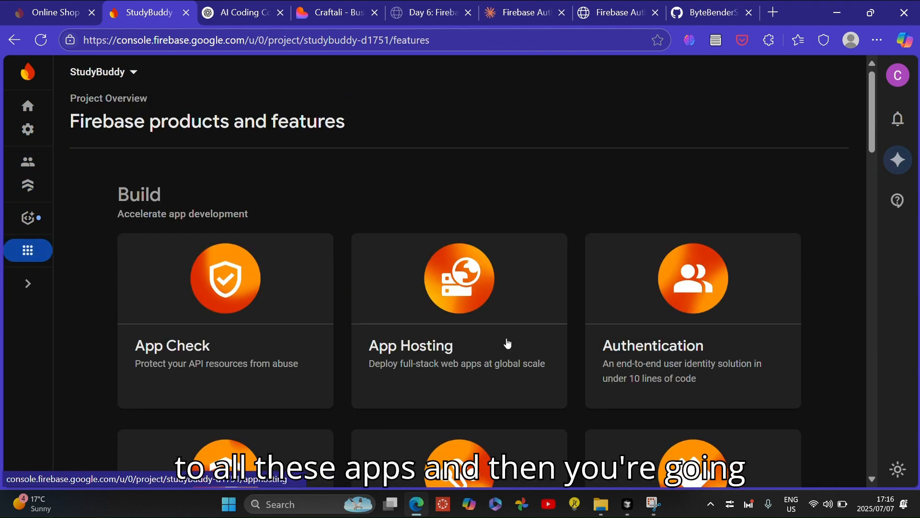
scroll(506, 346, down, 3)
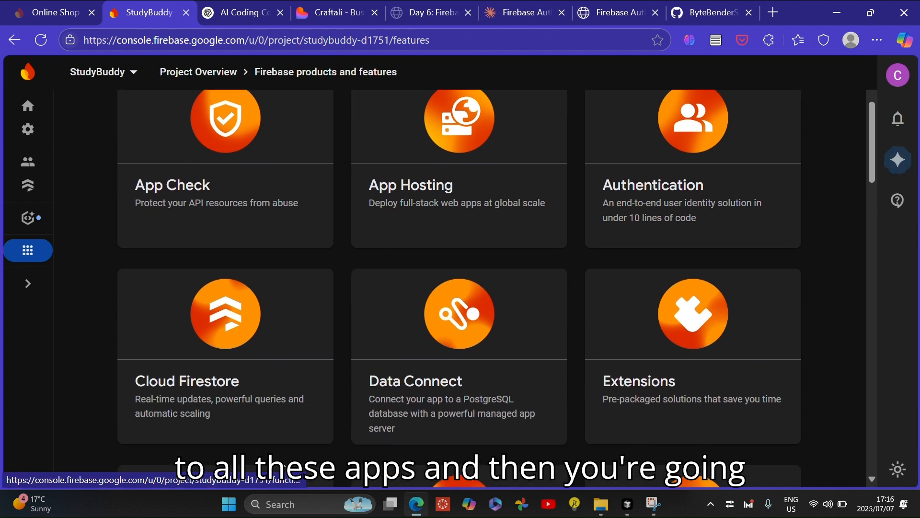
click(306, 326)
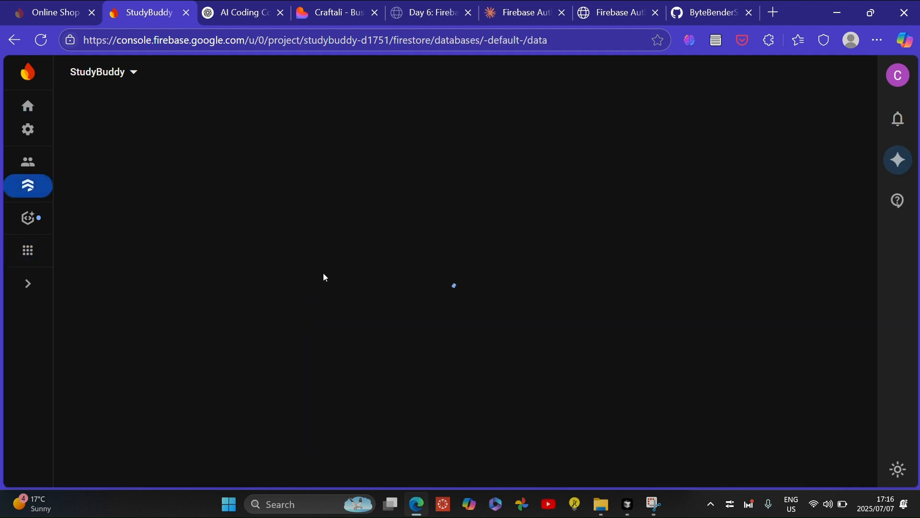
scroll(363, 392, down, 4)
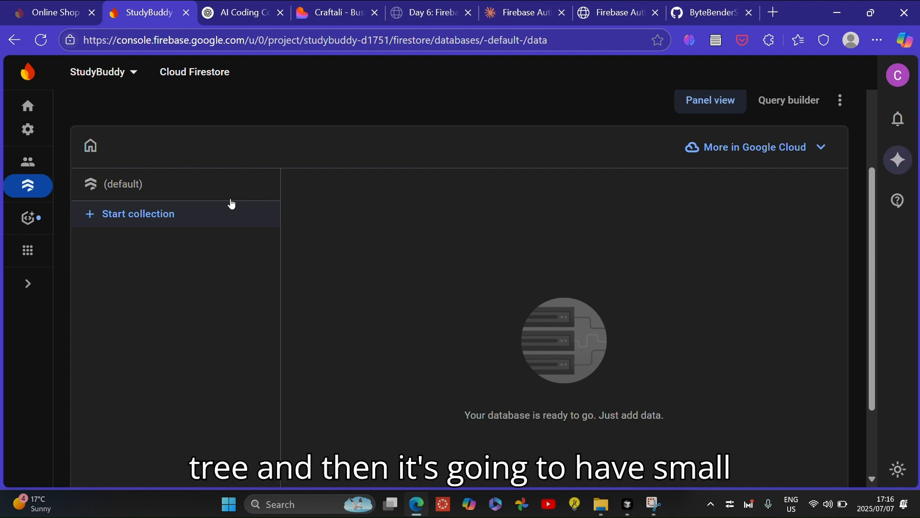
Start a new Firestore collection with the ID posts and continue to its first document
click(90, 216)
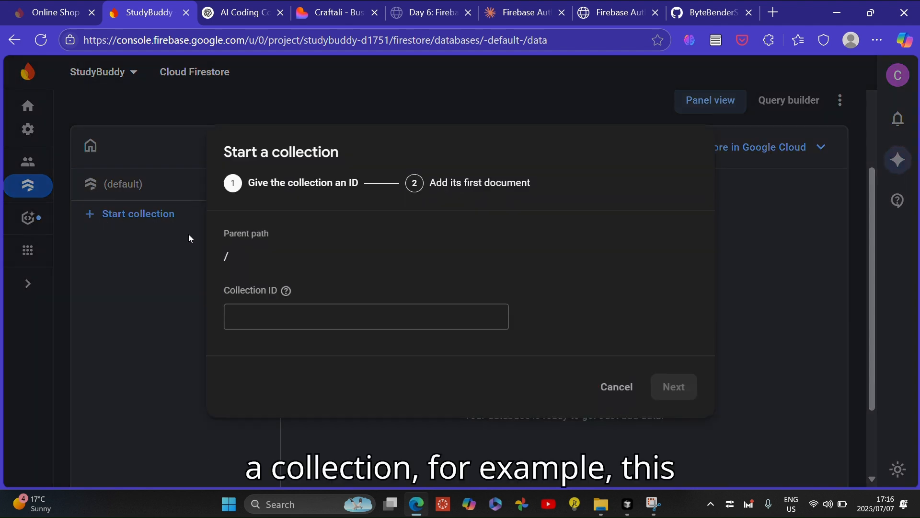
click(253, 325)
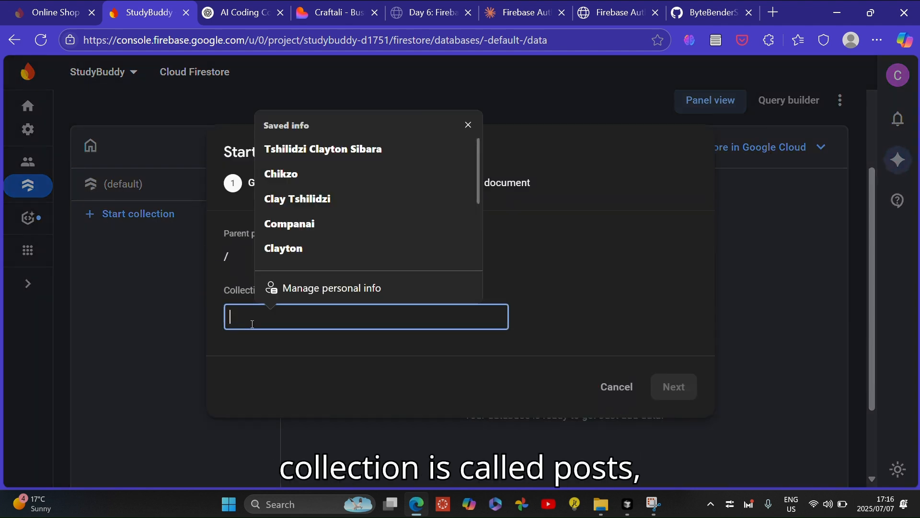
text(posts)
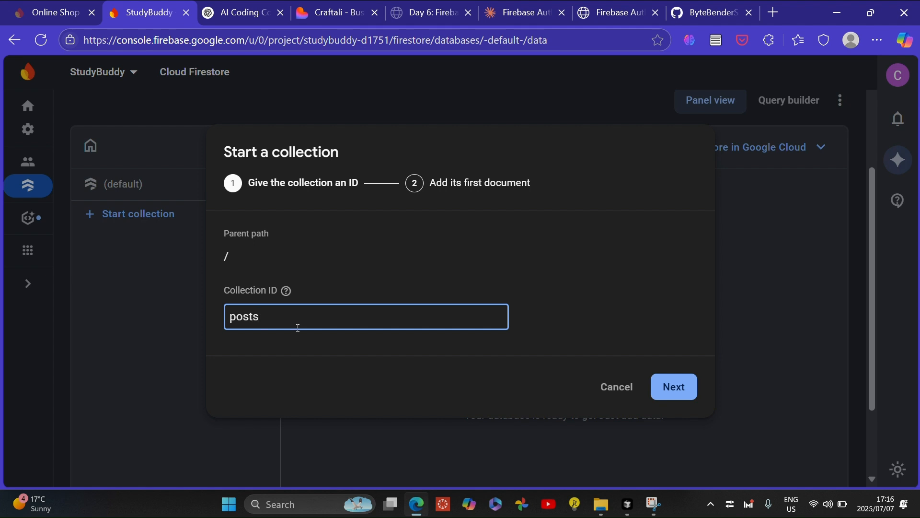
click(666, 389)
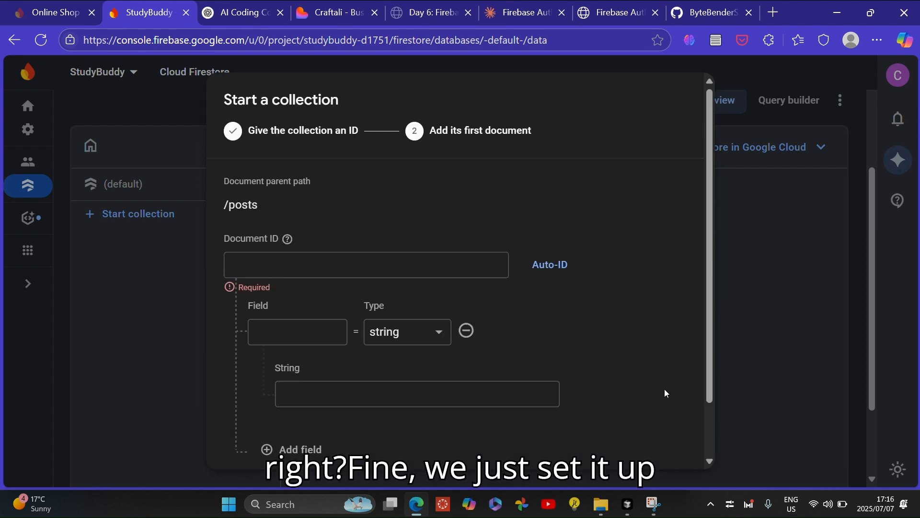
Set the first document's ID to post1 and name its first field body
click(277, 265)
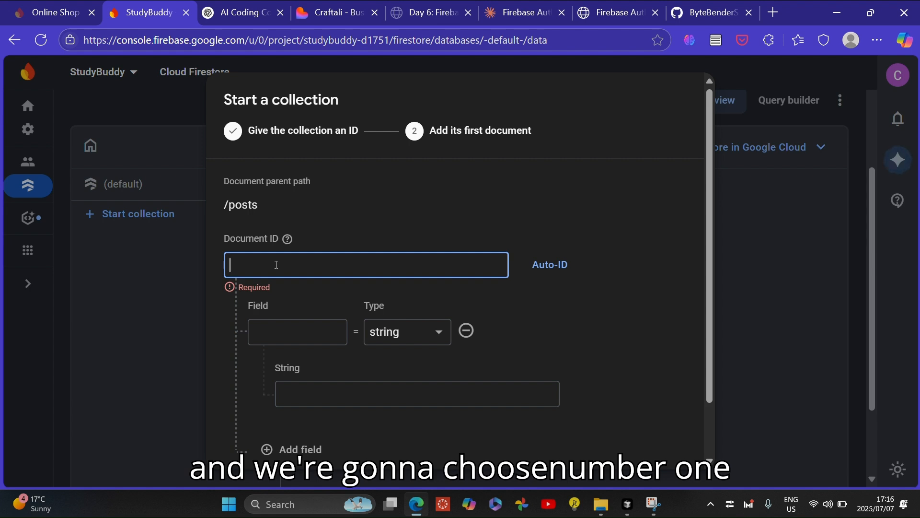
text(post1)
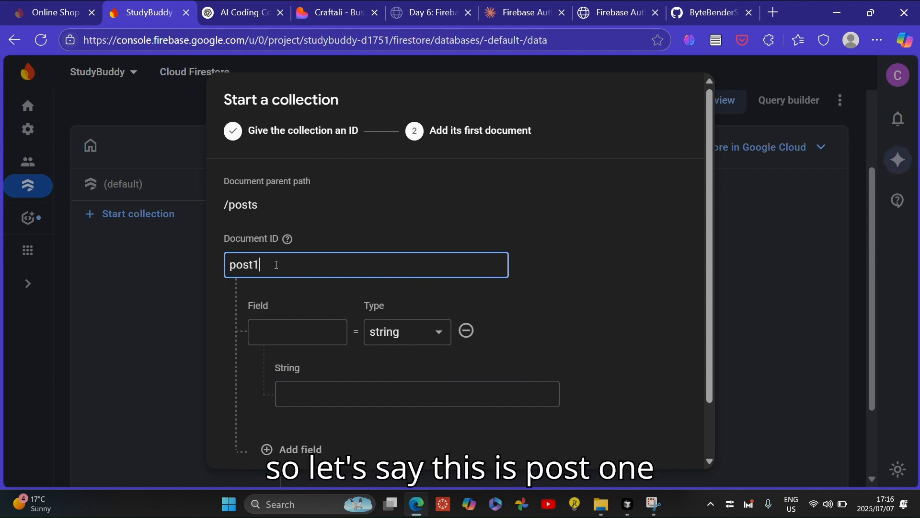
click(260, 328)
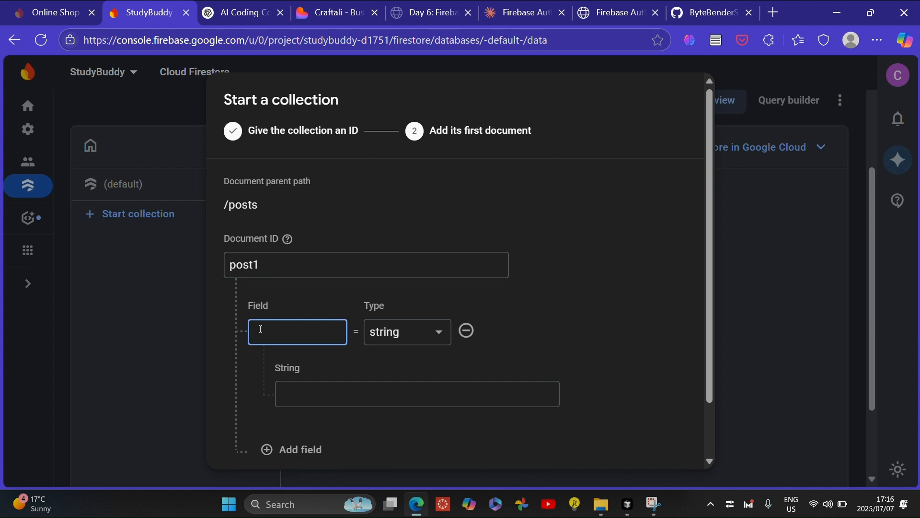
text(b)
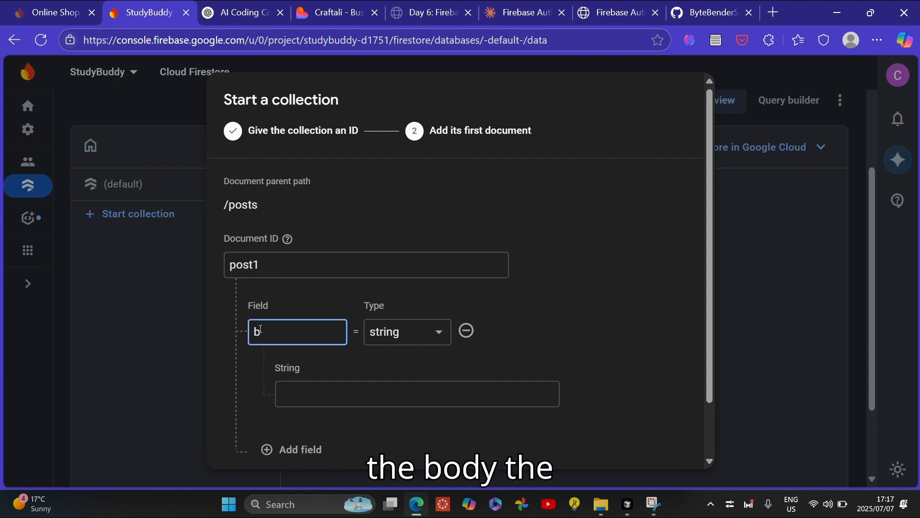
text(ody)
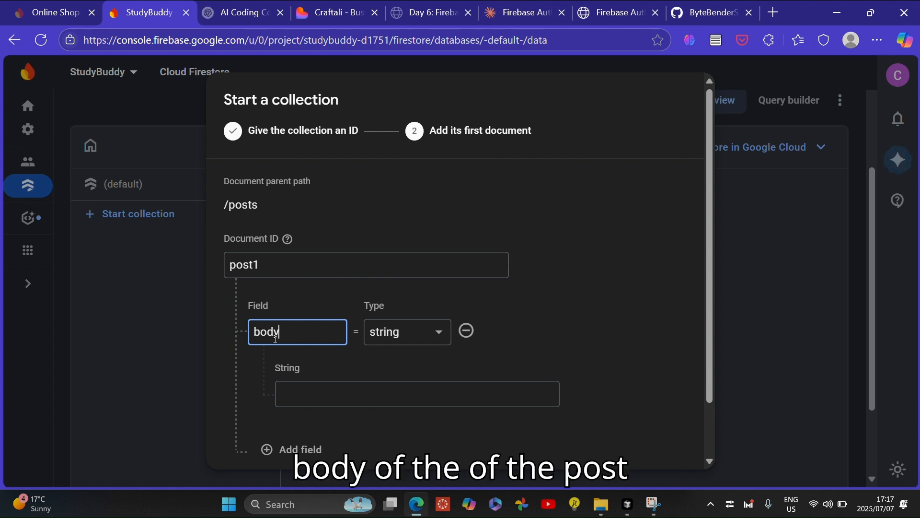
Enter the body field's string value as "Hi guys i am learning at school out side"
click(331, 390)
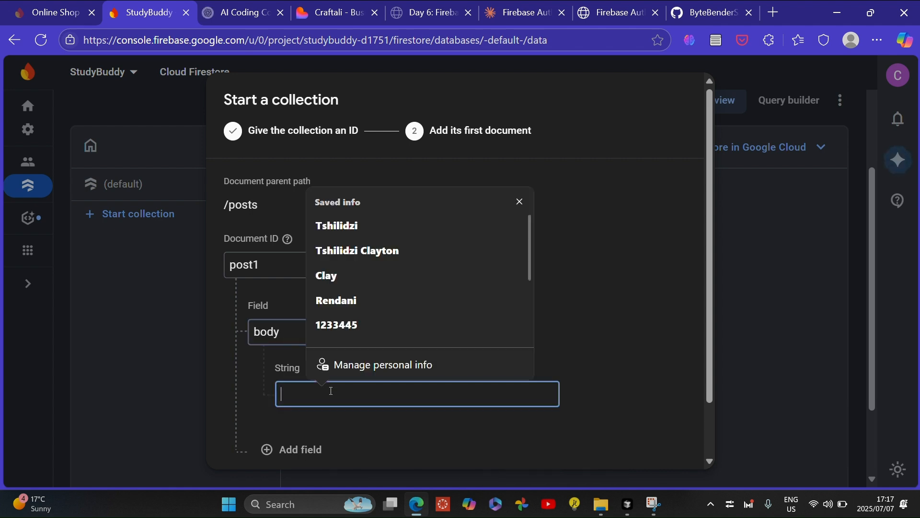
text(Hi )
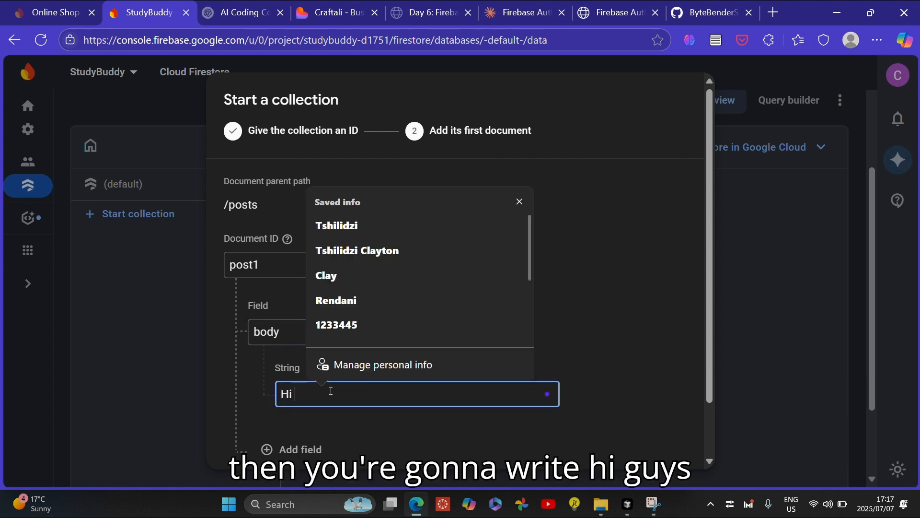
text(guys i am )
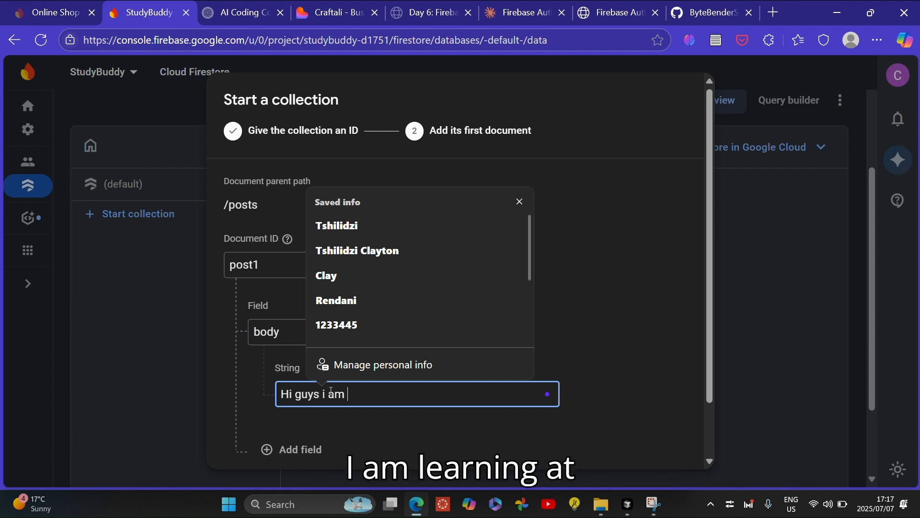
text(learning at school o)
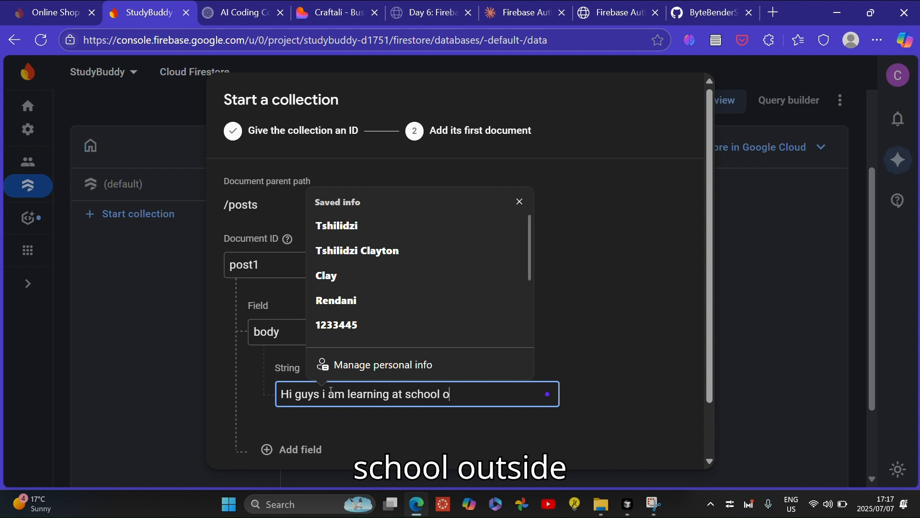
text(ut side)
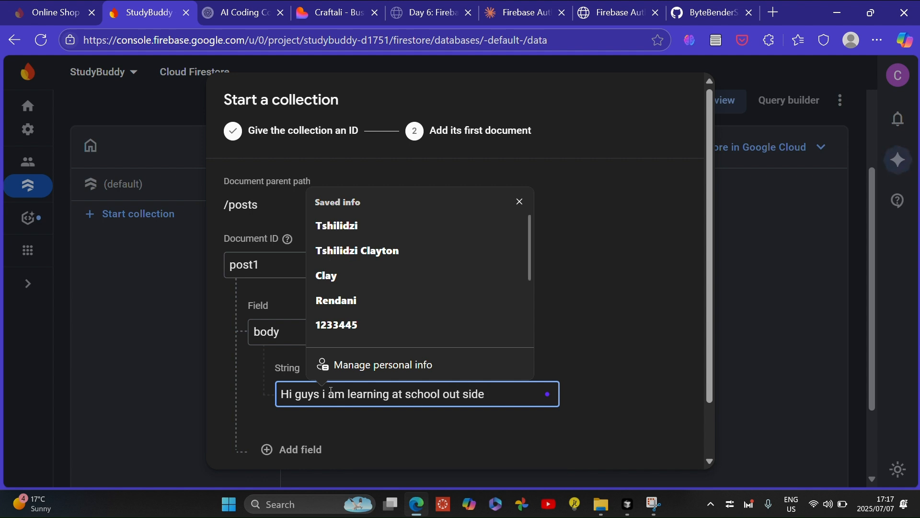
text( school)
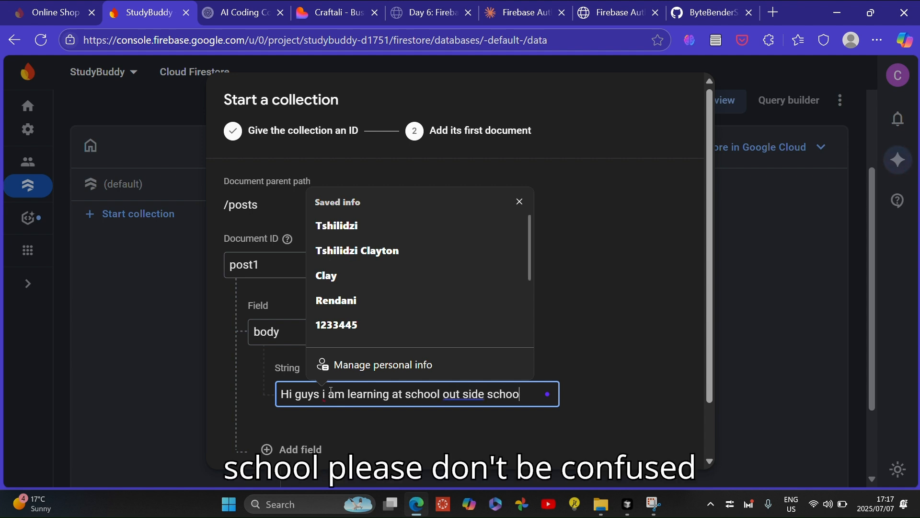
Append the word school to the body field's string value
click(622, 325)
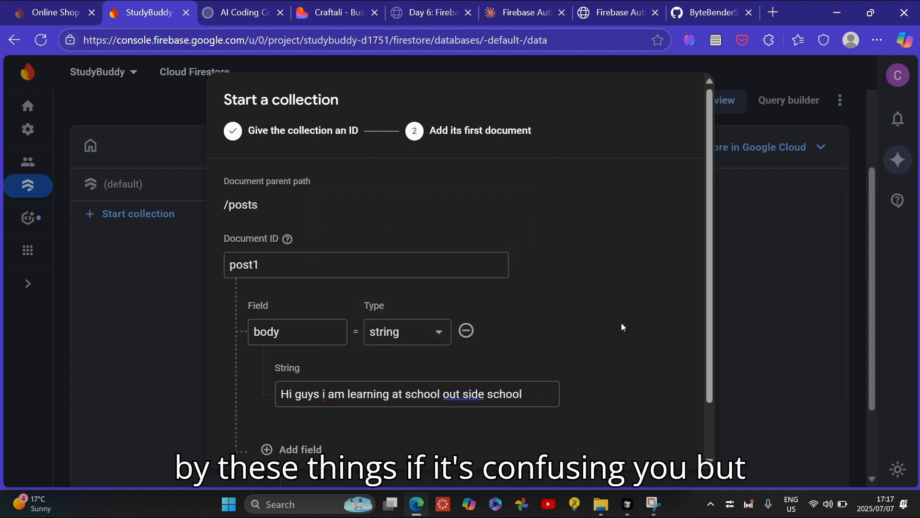
scroll(622, 327, down, 2)
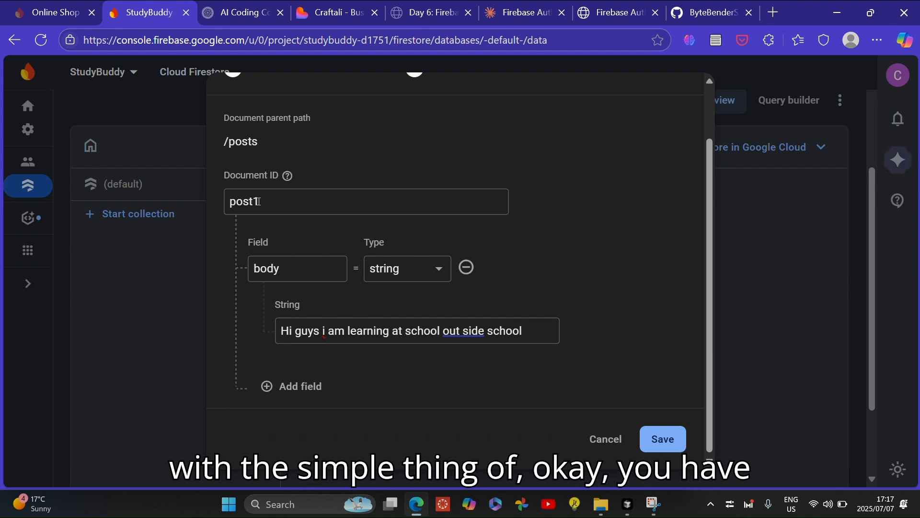
drag(262, 200, 230, 202)
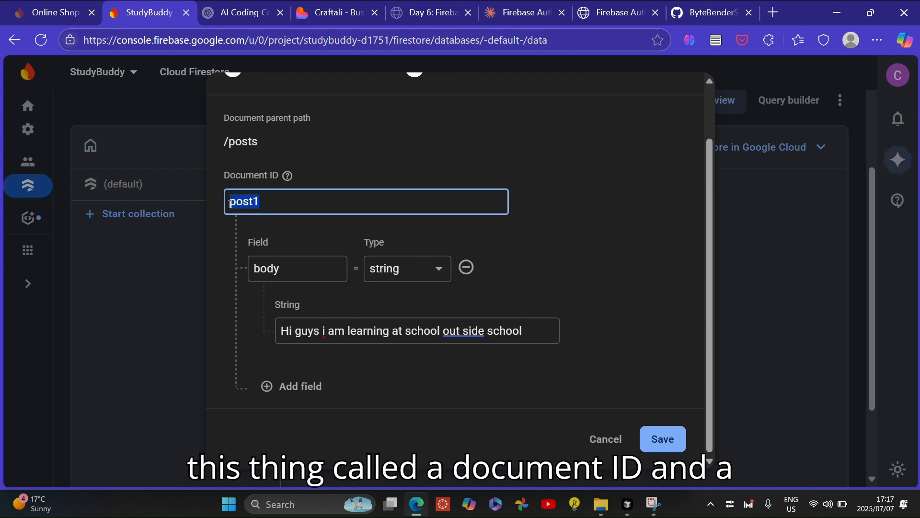
click(375, 167)
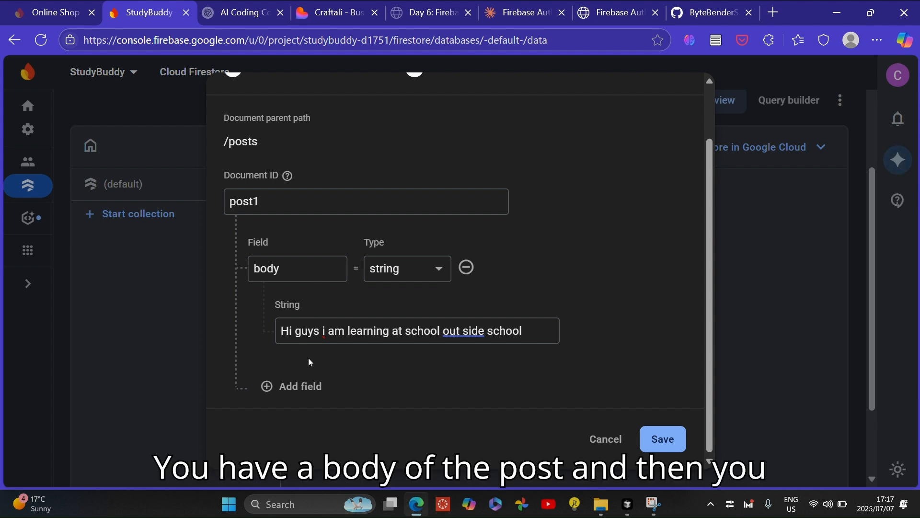
Add a second field named title with the string value Greeting to the post1 document
click(294, 386)
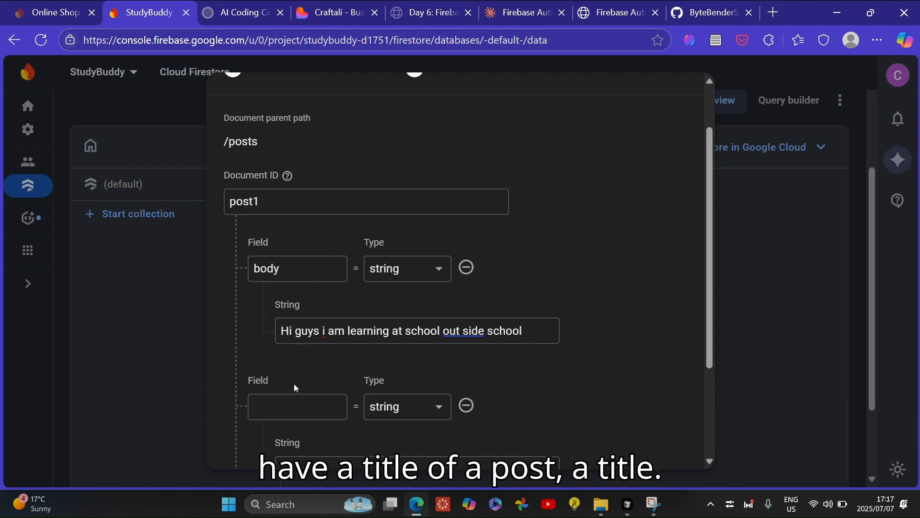
click(277, 410)
text(titl)
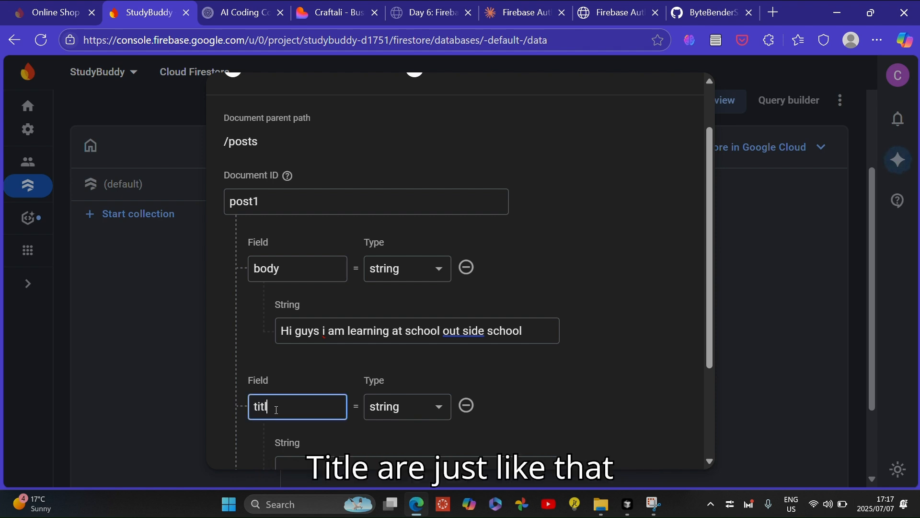
text(e)
scroll(276, 409, down, 2)
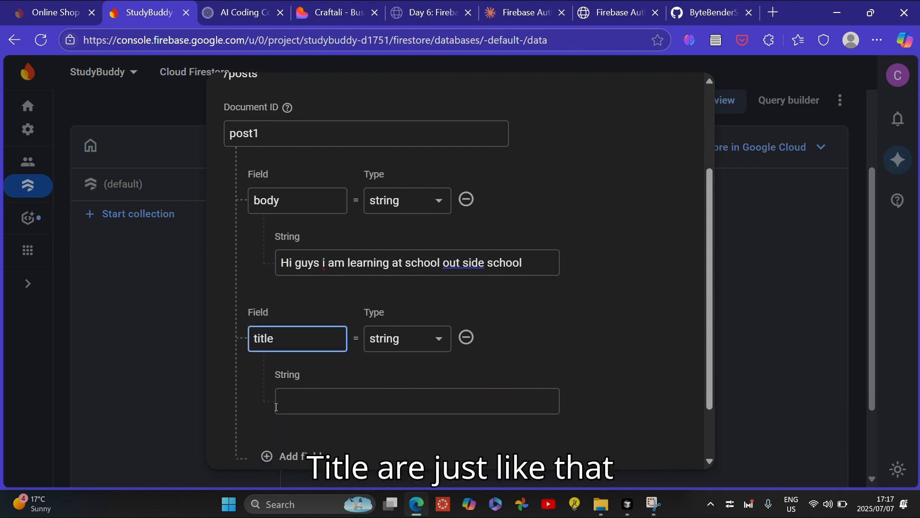
click(309, 407)
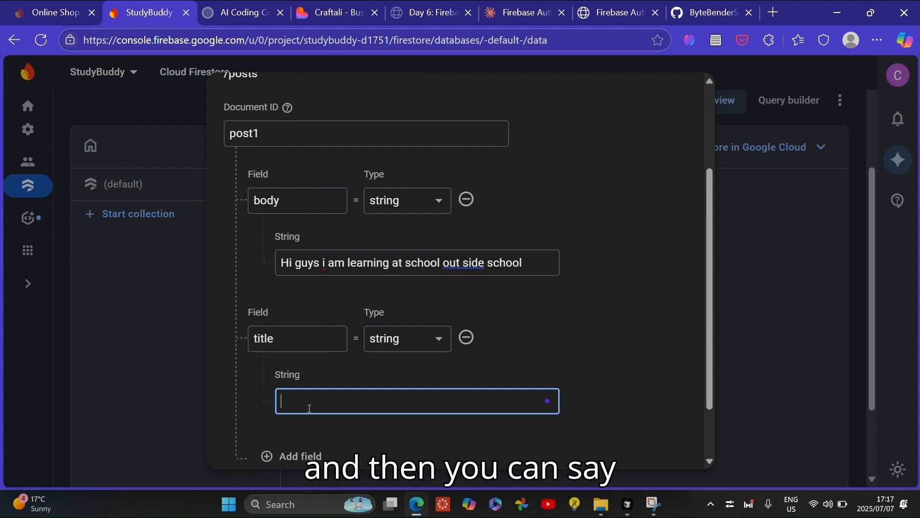
text(Greets)
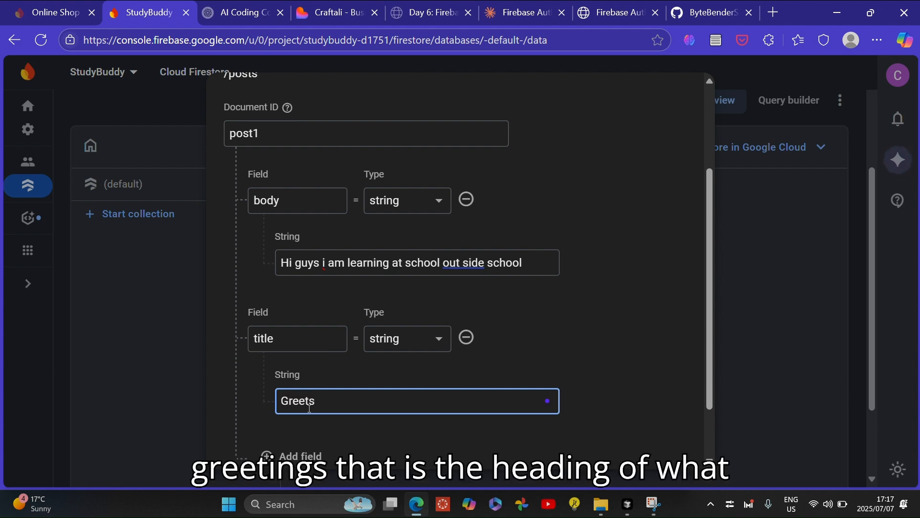
key(BackSpace)
text(ing)
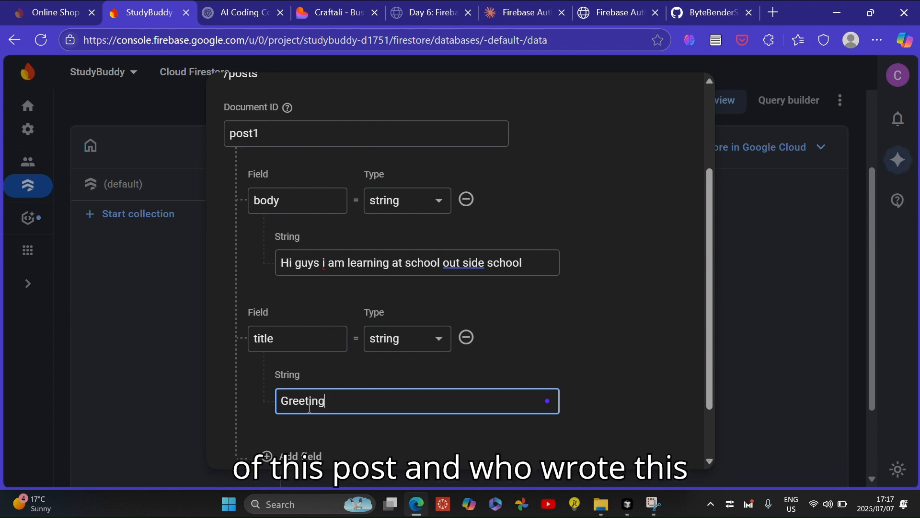
Add a writer field holding the author's first name, then save the post1 document
scroll(309, 408, down, 2)
click(287, 389)
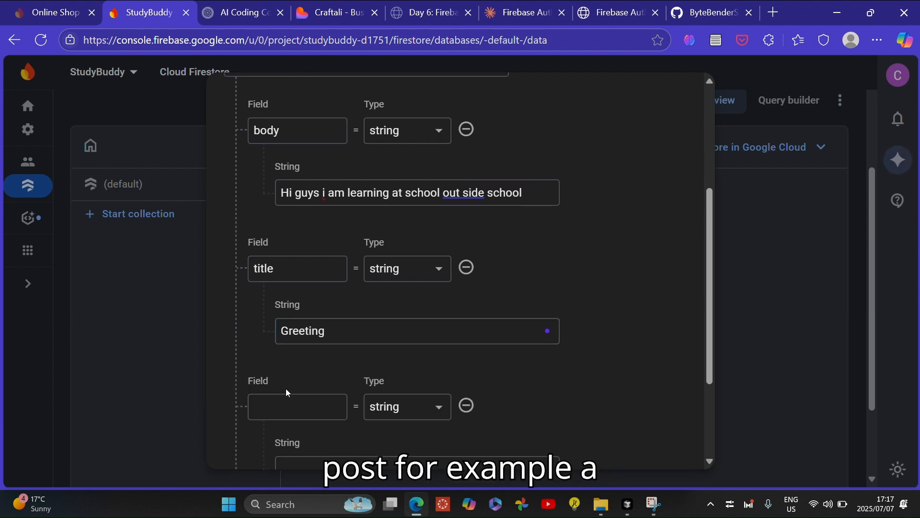
click(284, 406)
text(wro)
key(BackSpace)
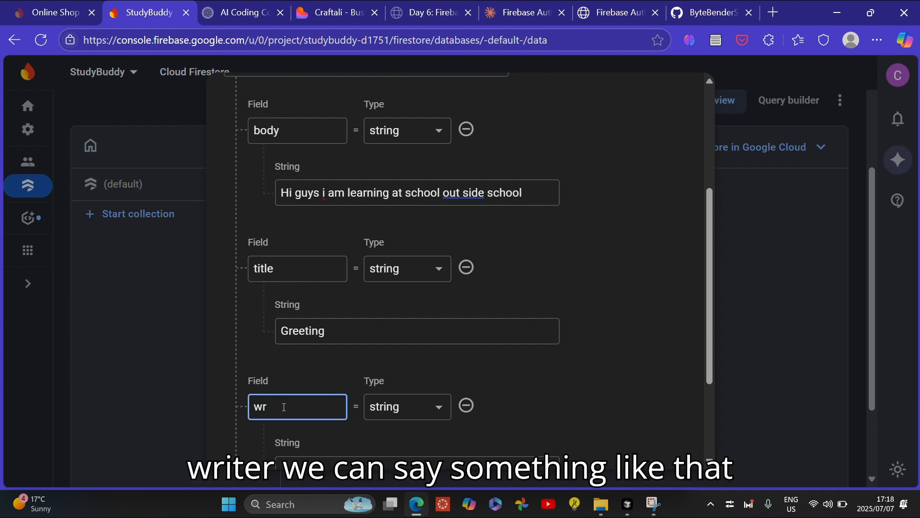
text(iter)
scroll(285, 407, down, 1)
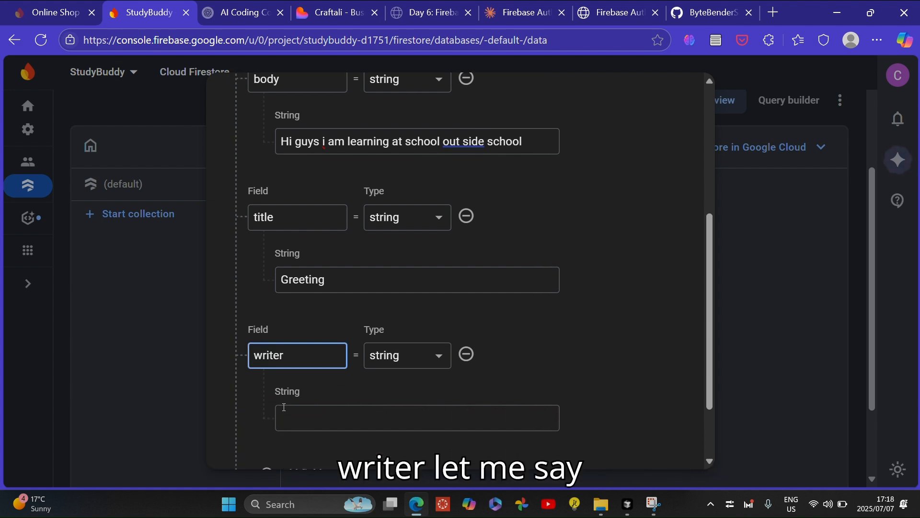
click(303, 422)
text(Tsh)
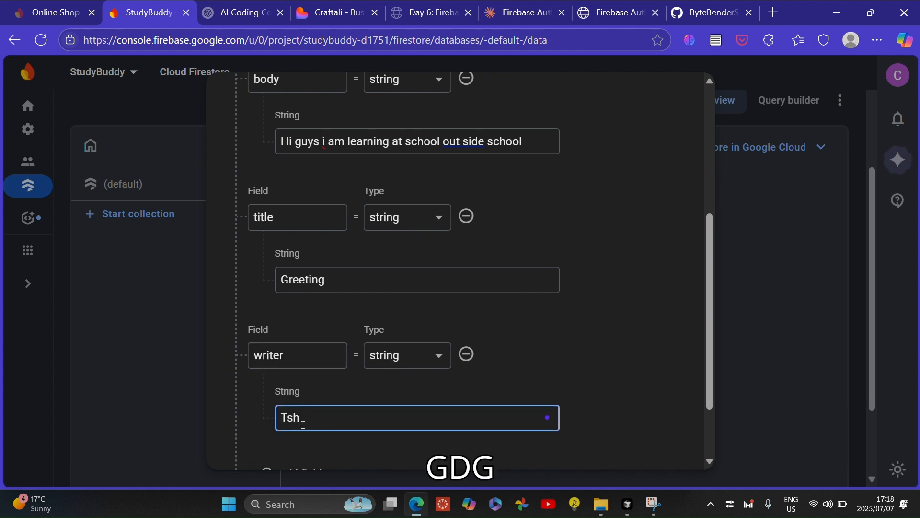
text(ilidzi)
scroll(303, 424, down, 2)
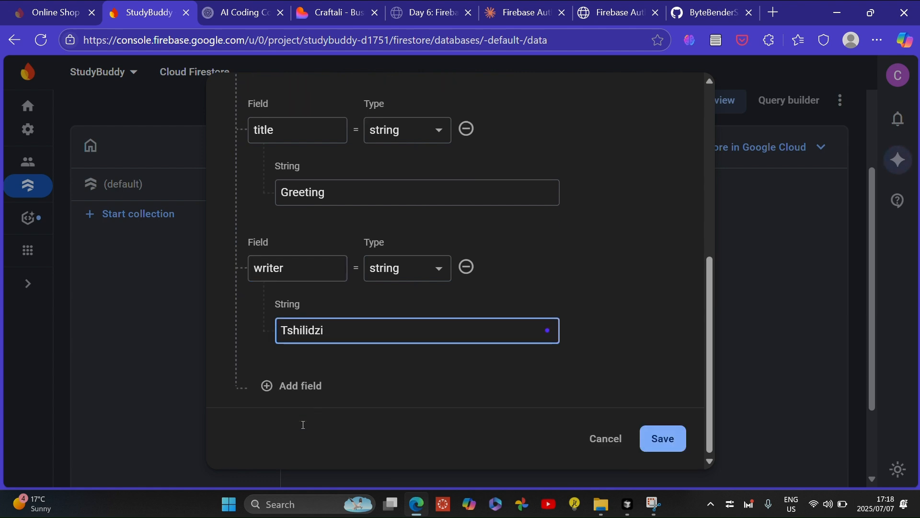
click(663, 446)
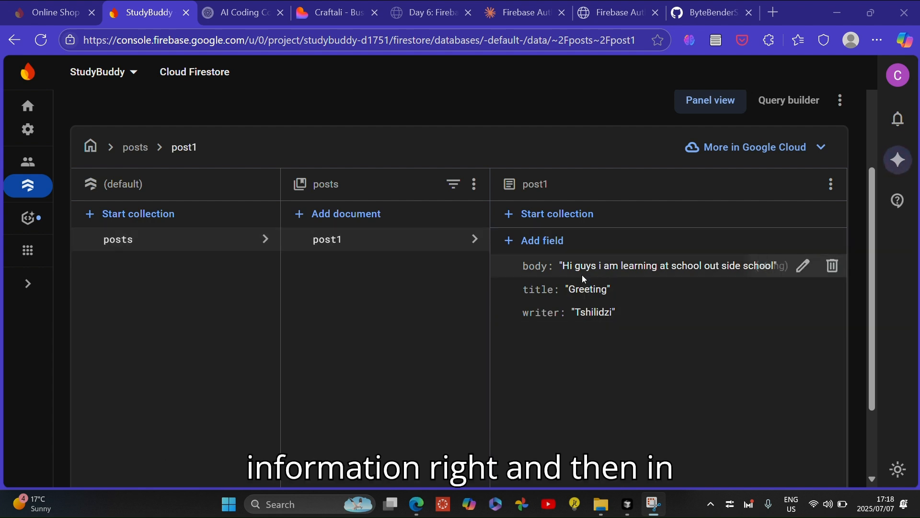
Add a document with ID post2 to posts, with a writer field set to hajsdf
click(341, 216)
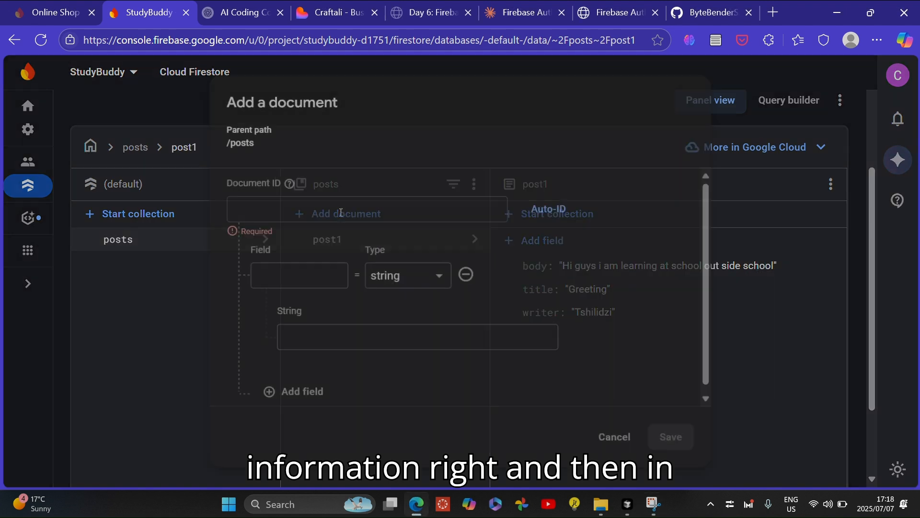
click(309, 220)
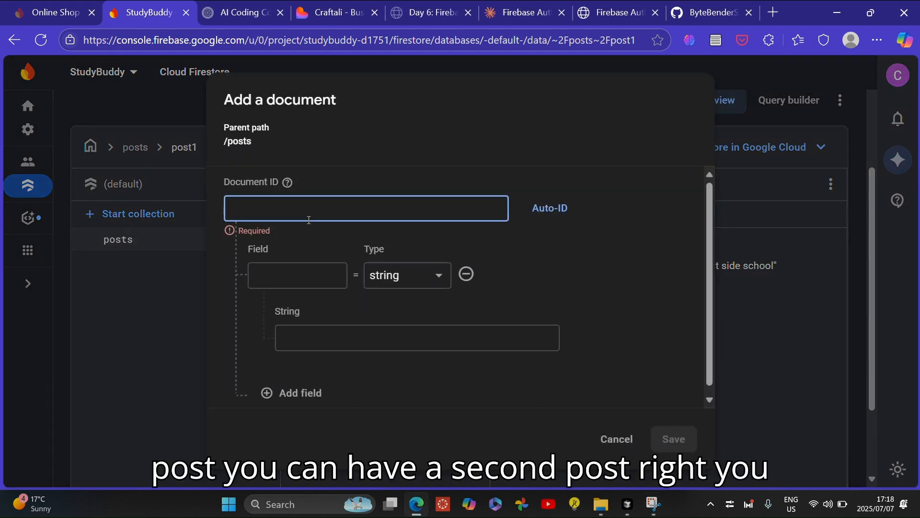
text(post2)
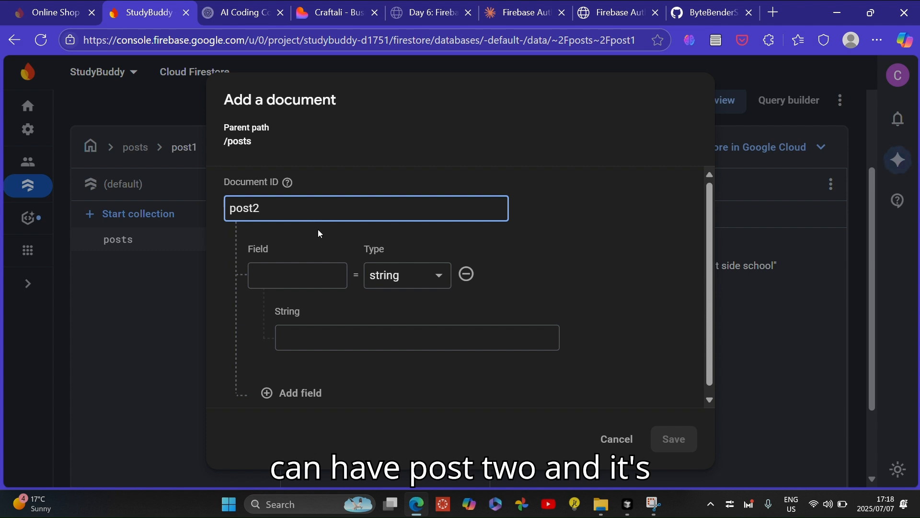
click(316, 275)
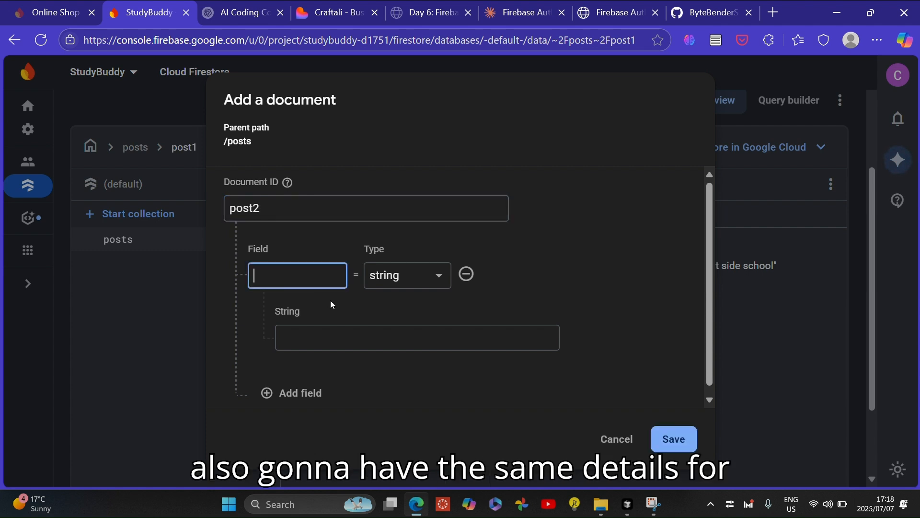
text(writer)
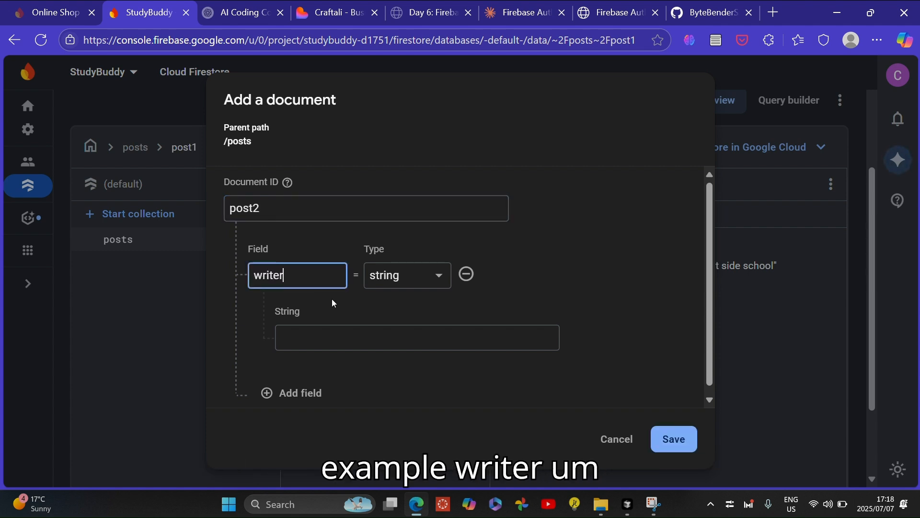
click(323, 328)
text(hajsdf)
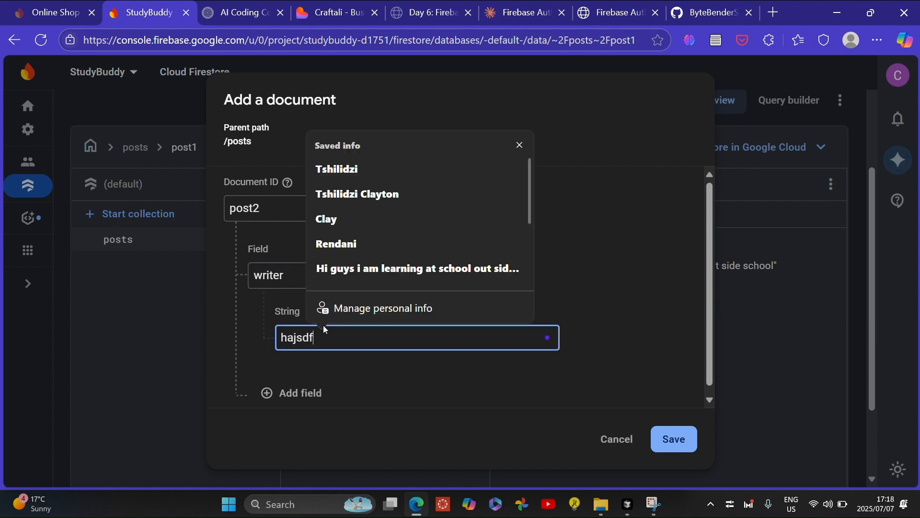
Add empty title and body string fields to post2 and save the document
click(287, 393)
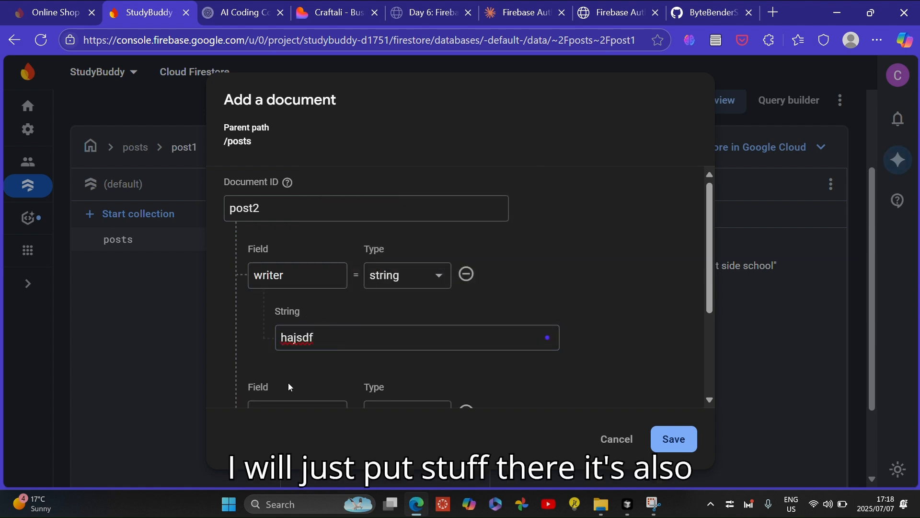
click(306, 268)
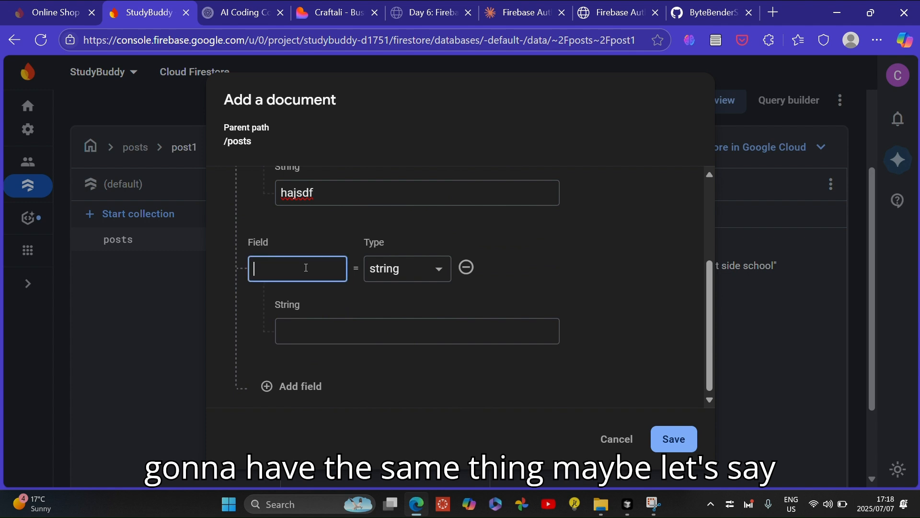
text(he)
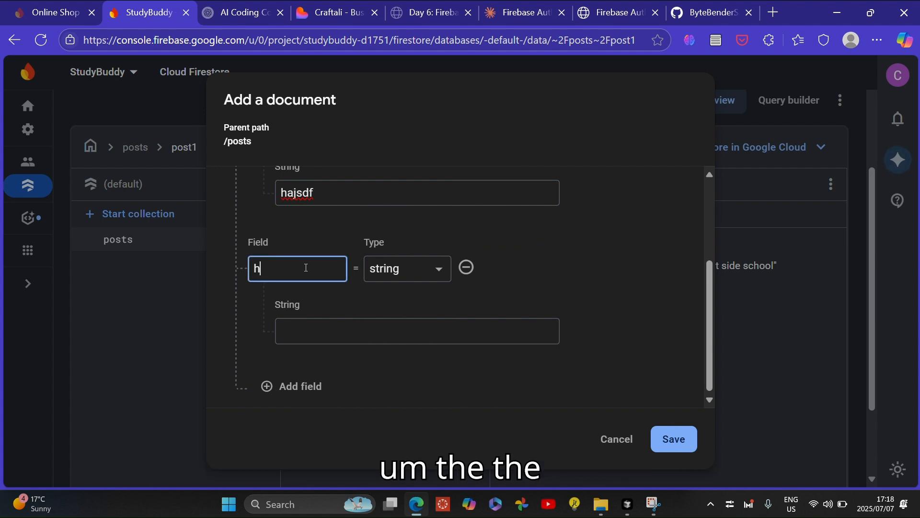
key(BackSpace)
text(title)
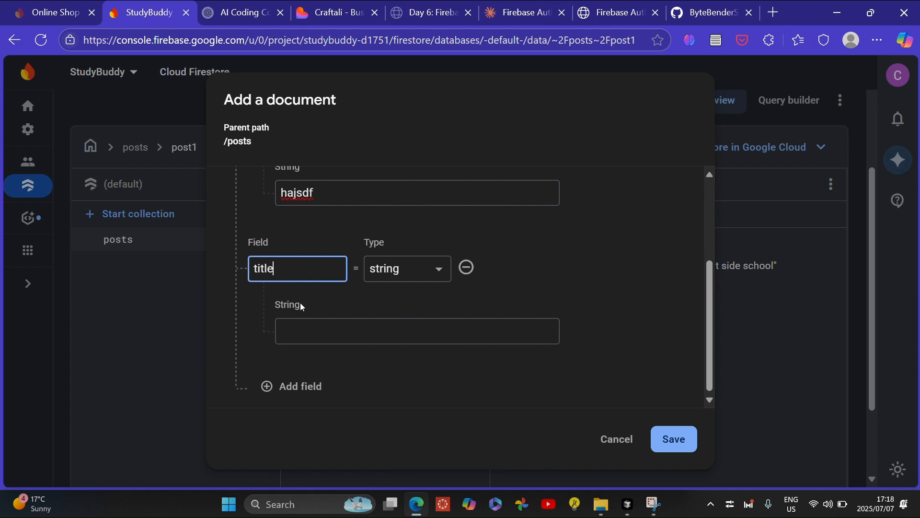
click(289, 390)
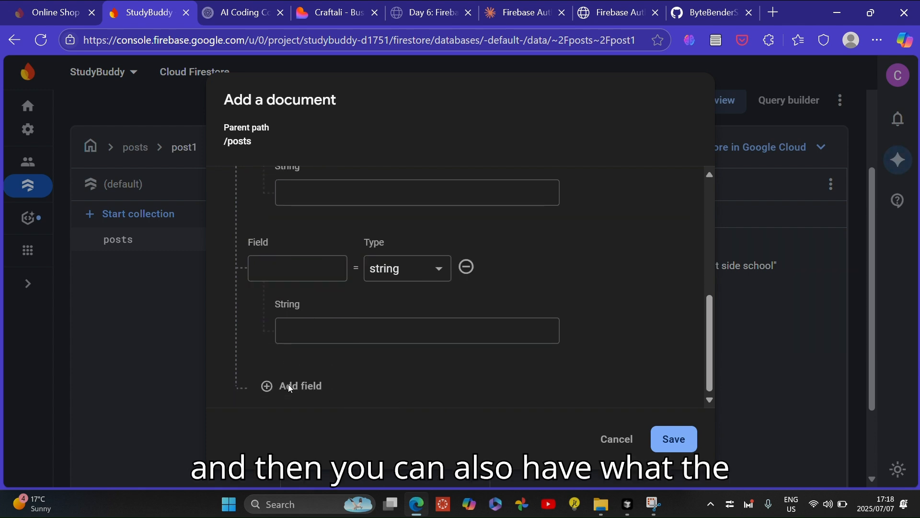
text(body)
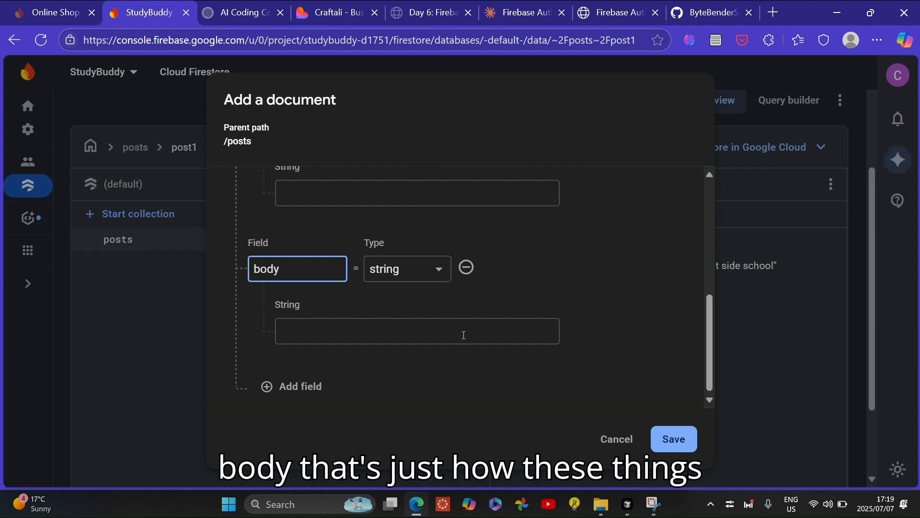
click(661, 439)
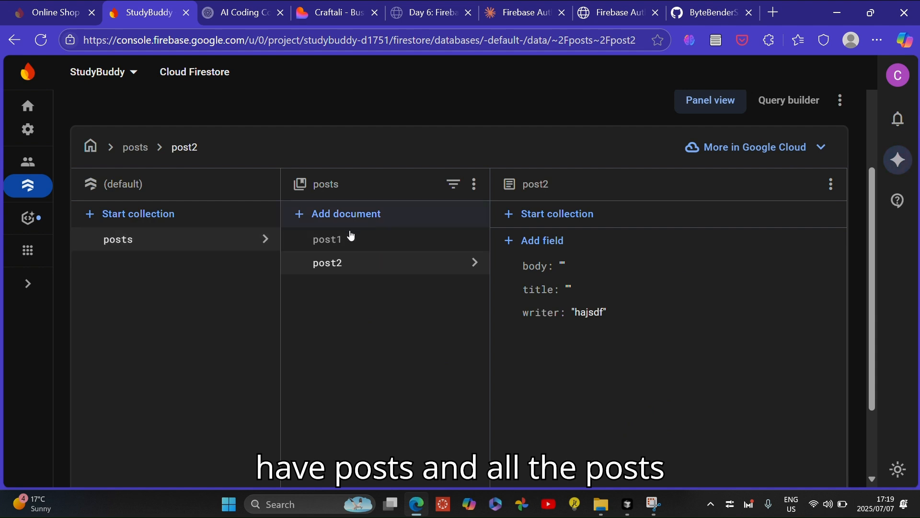
Start a new top-level collection with the ID users and continue to its first document
click(372, 243)
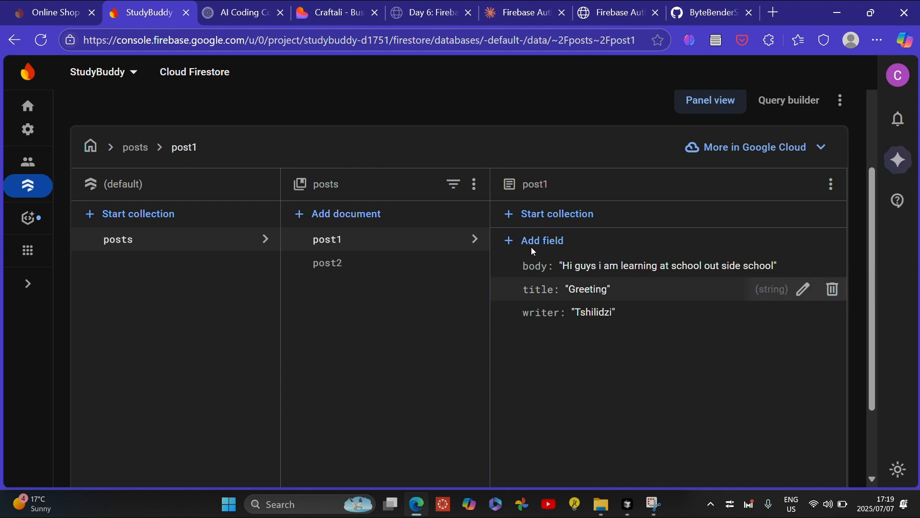
click(123, 218)
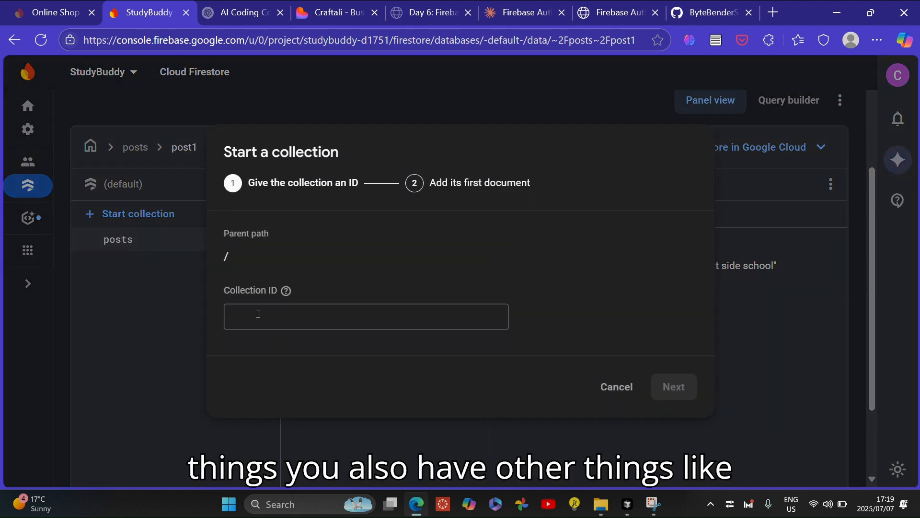
click(258, 314)
text(user)
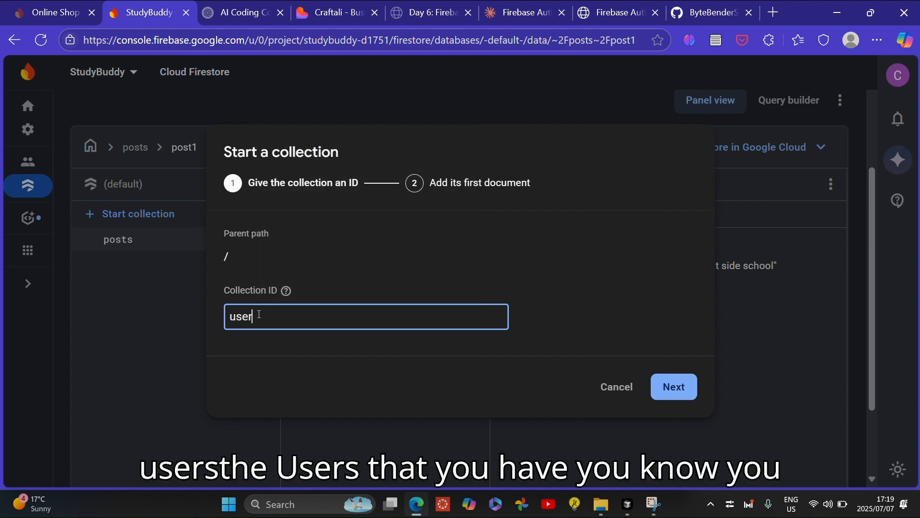
text(s)
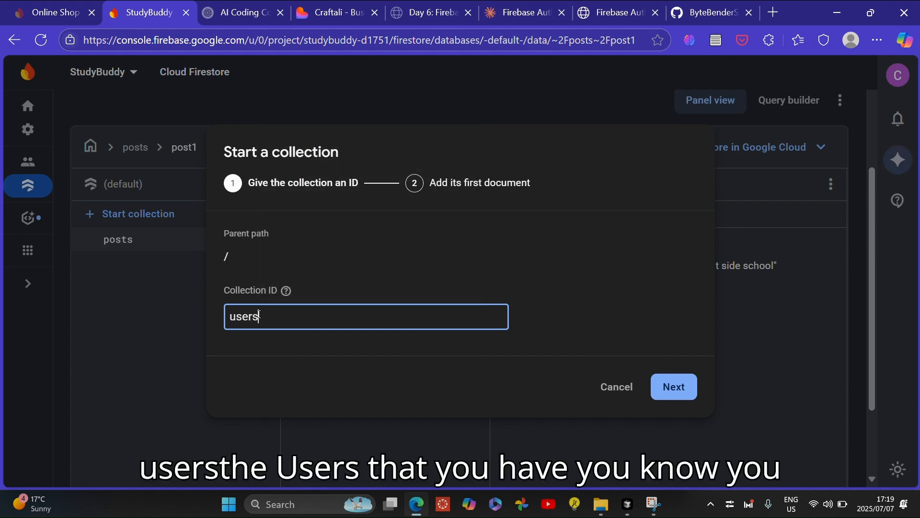
click(661, 390)
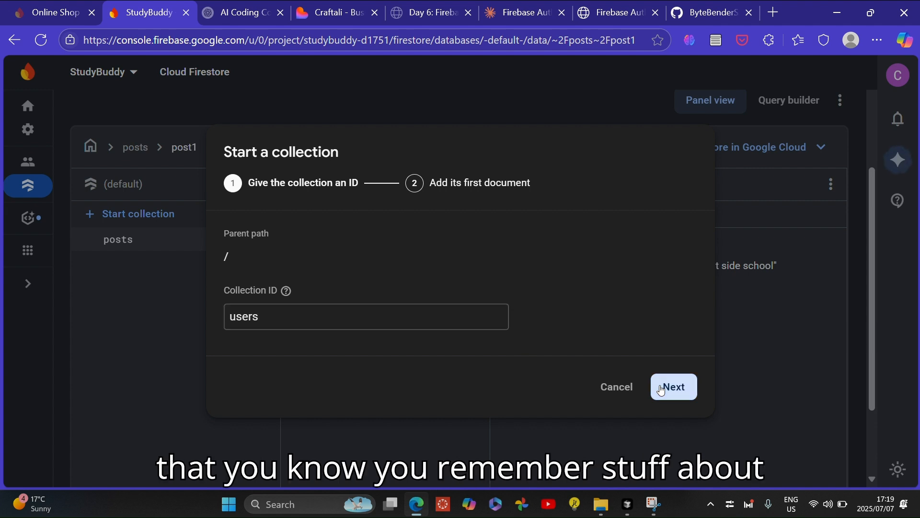
Set the first document's ID in the users collection to user1
click(414, 257)
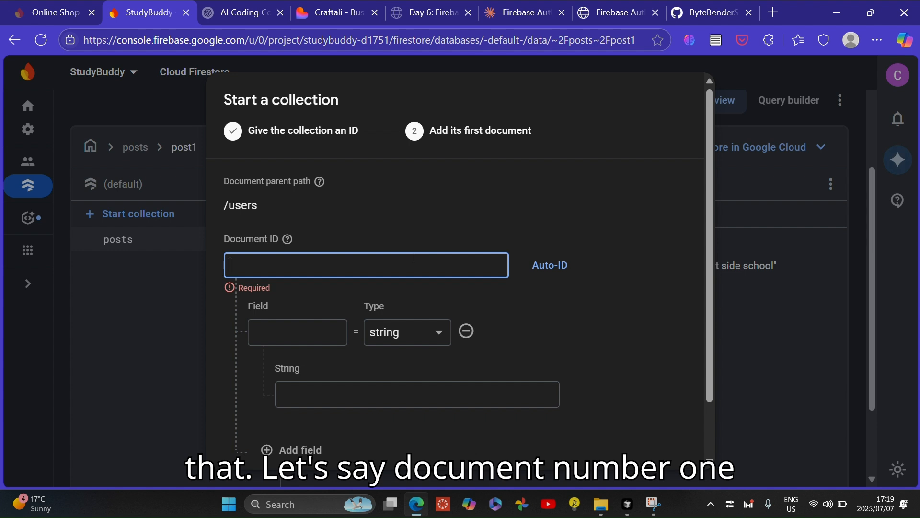
mouse_move(288, 239)
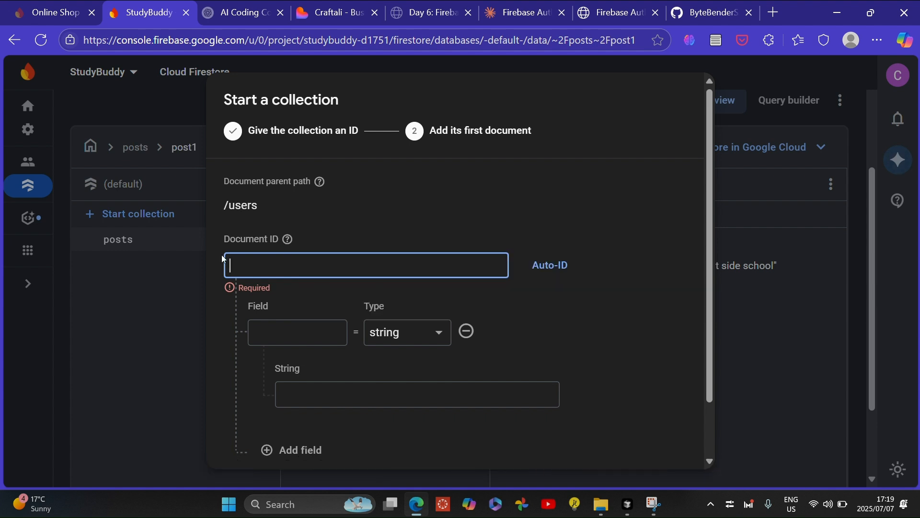
text(ser1)
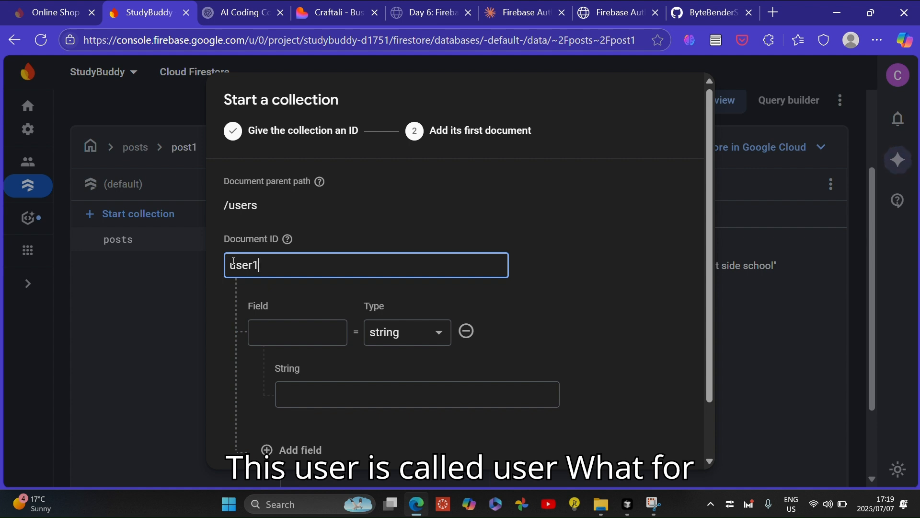
scroll(234, 262, down, 2)
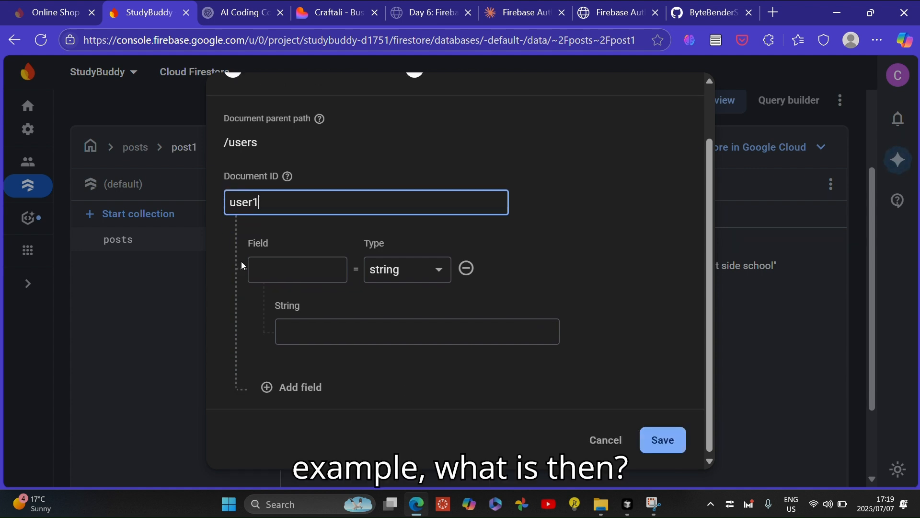
Add a string field named name with the value hajsdf to user1
click(280, 267)
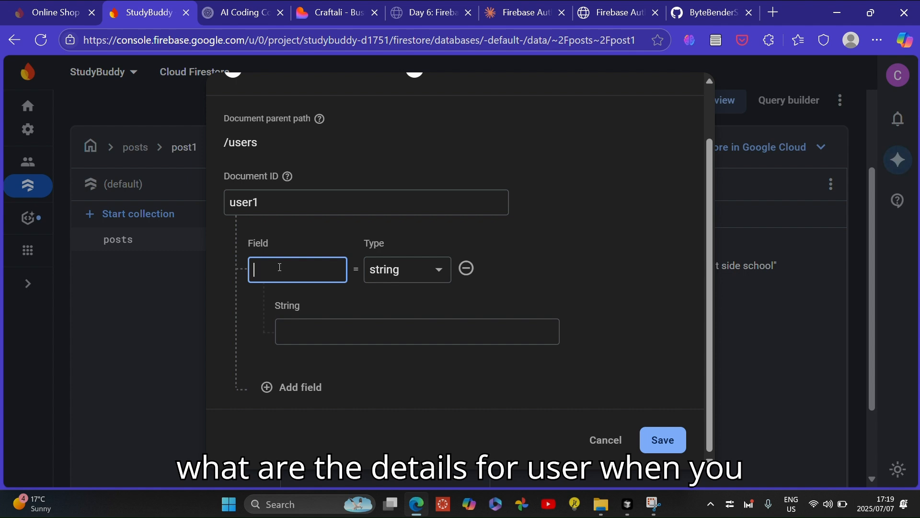
text(name)
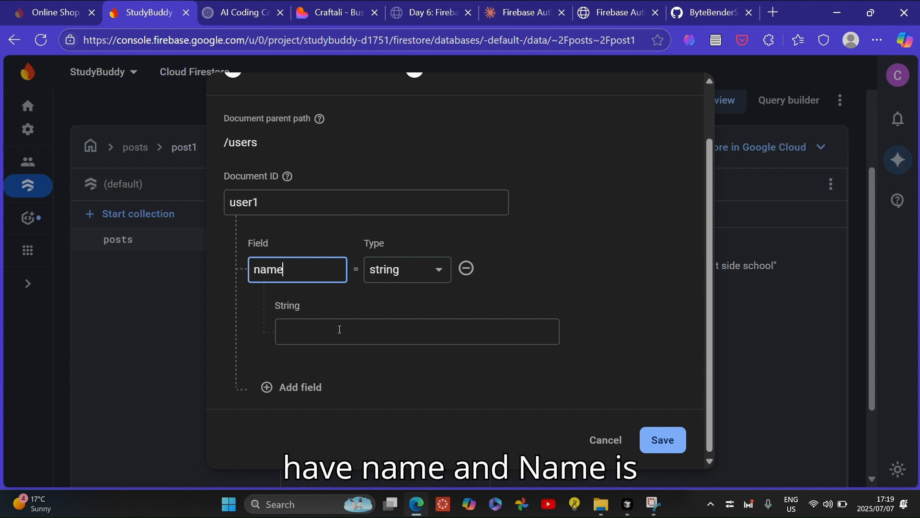
click(340, 330)
text(tshi)
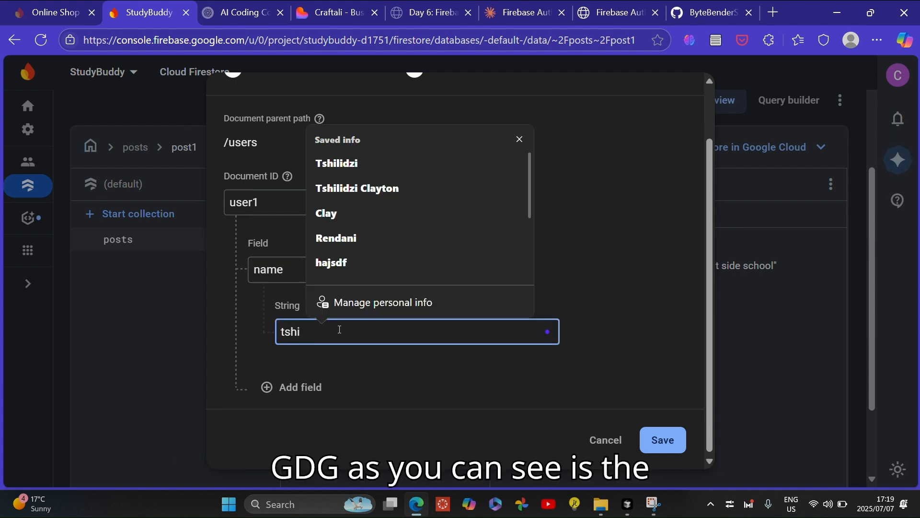
click(368, 168)
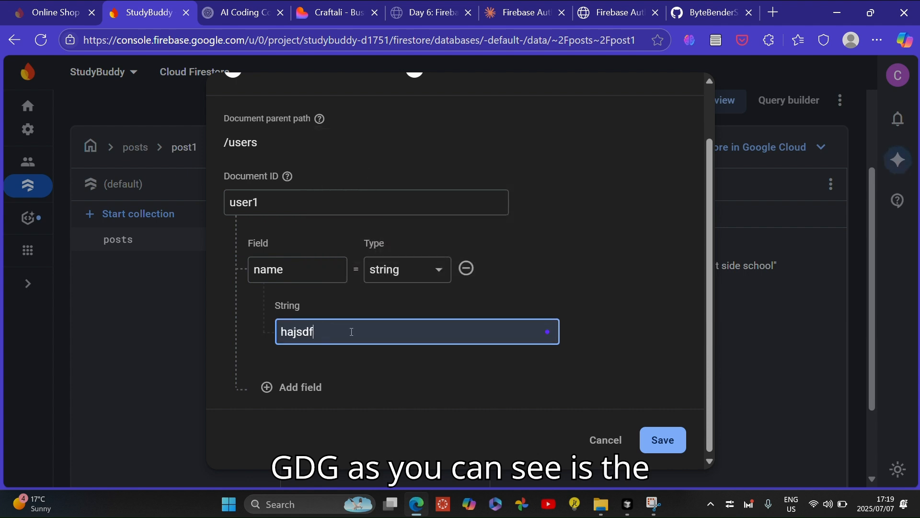
Add a second string field named age with the value 20
click(291, 386)
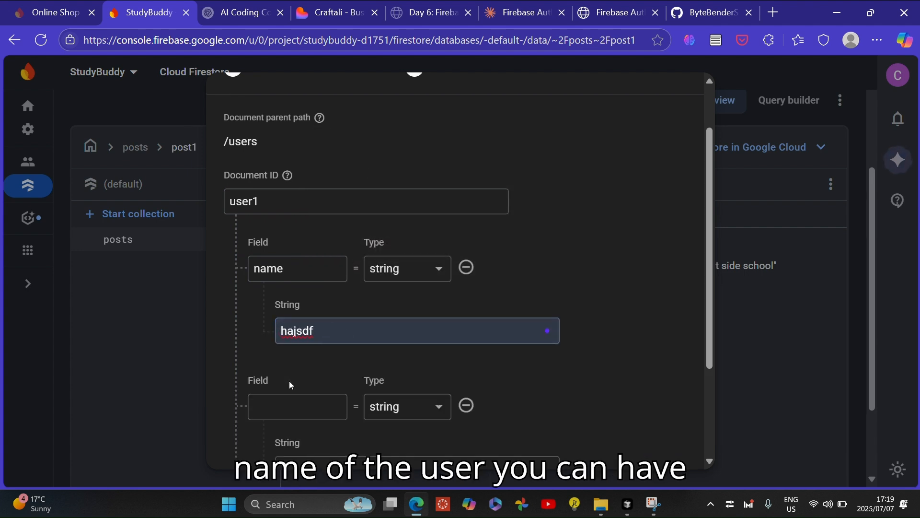
click(307, 406)
scroll(307, 406, down, 2)
text(a)
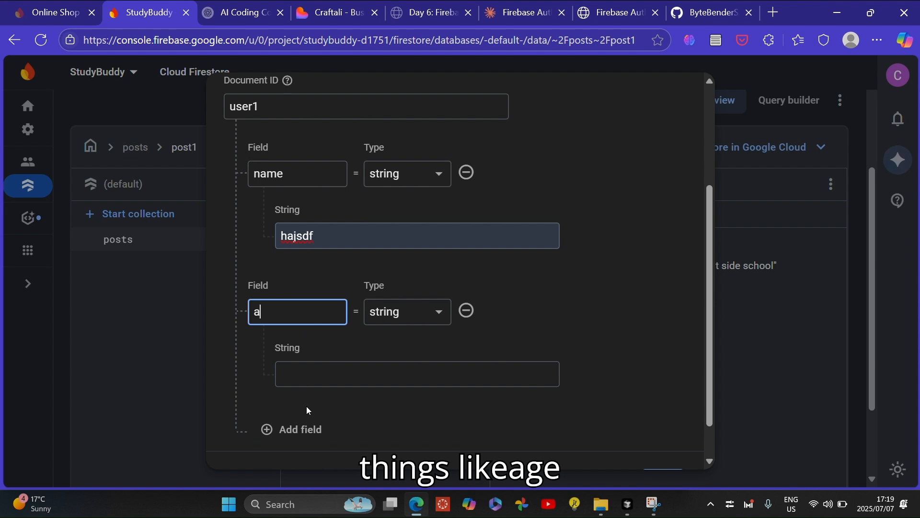
text(ge)
scroll(306, 406, down, 1)
click(299, 330)
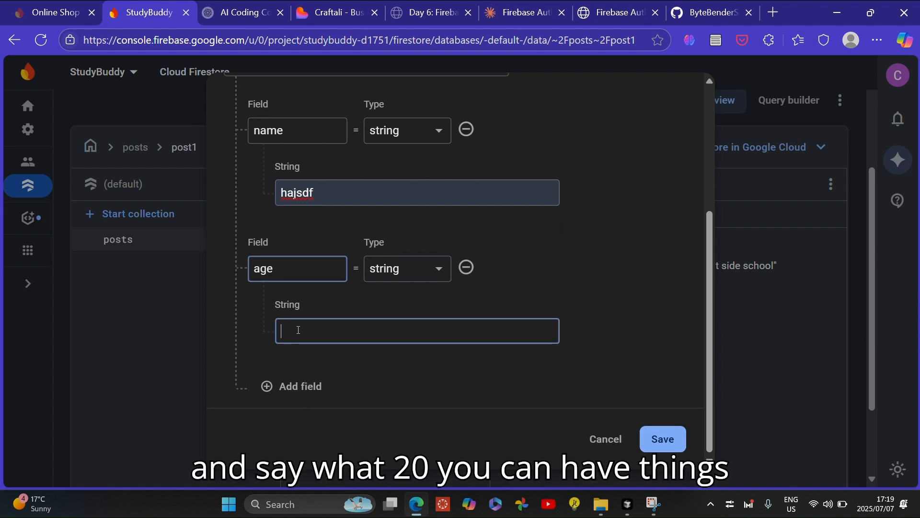
text(20)
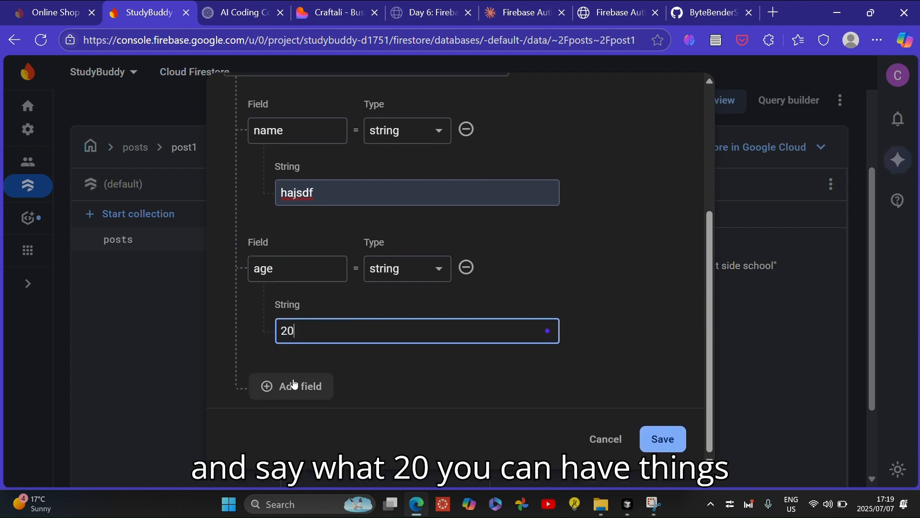
Add a third string field named phone number
click(295, 384)
scroll(293, 376, down, 2)
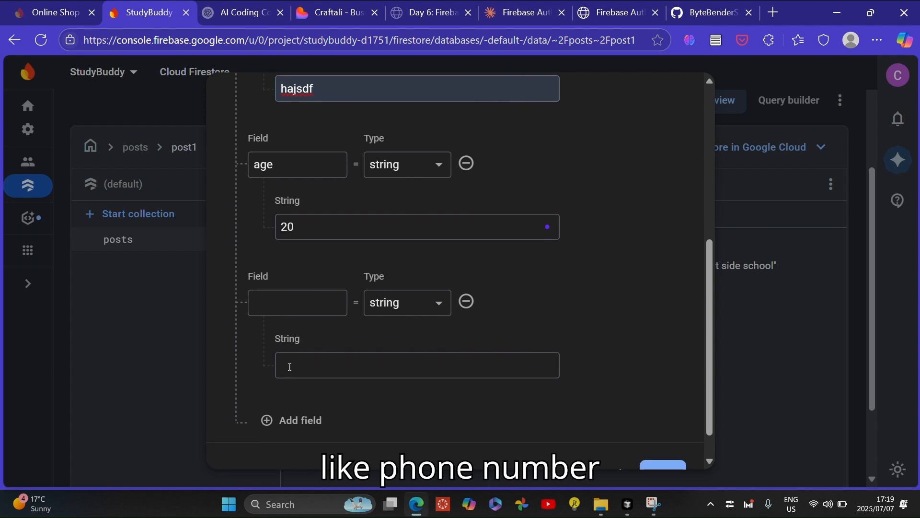
click(270, 304)
text(phoen)
key(BackSpace)
key(BackSpace)
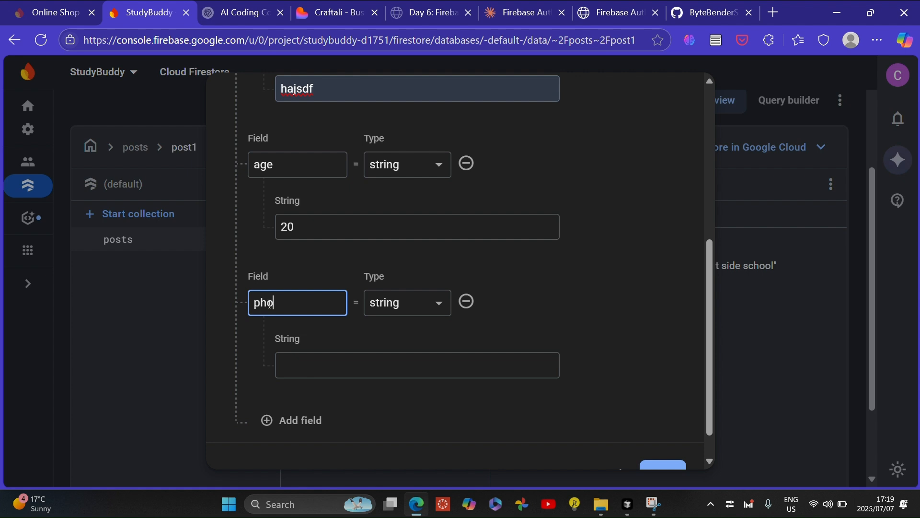
text(one number)
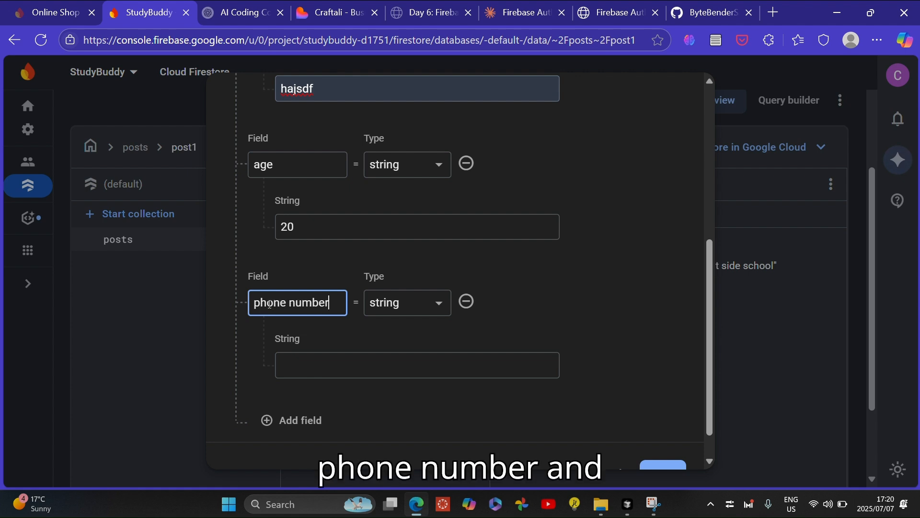
Enter a sample phone number as the field's value and save the user1 document
scroll(270, 304, down, 1)
click(331, 340)
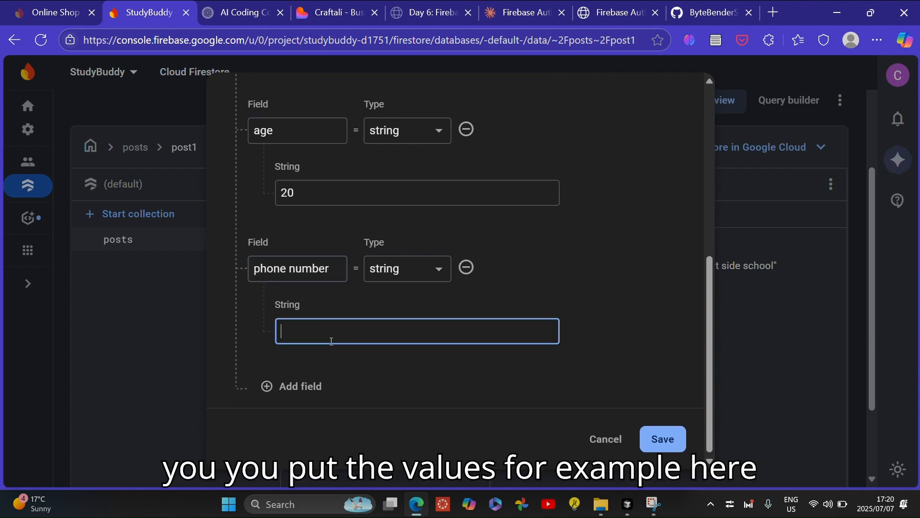
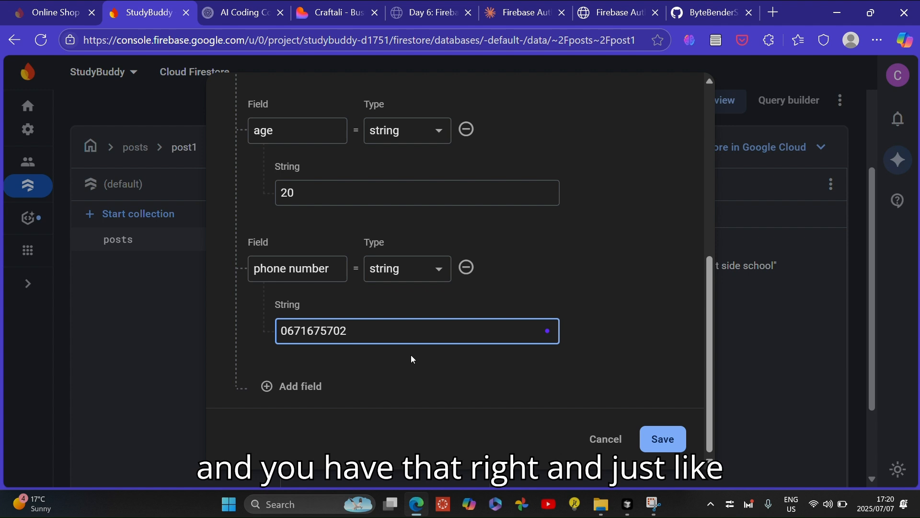
click(652, 438)
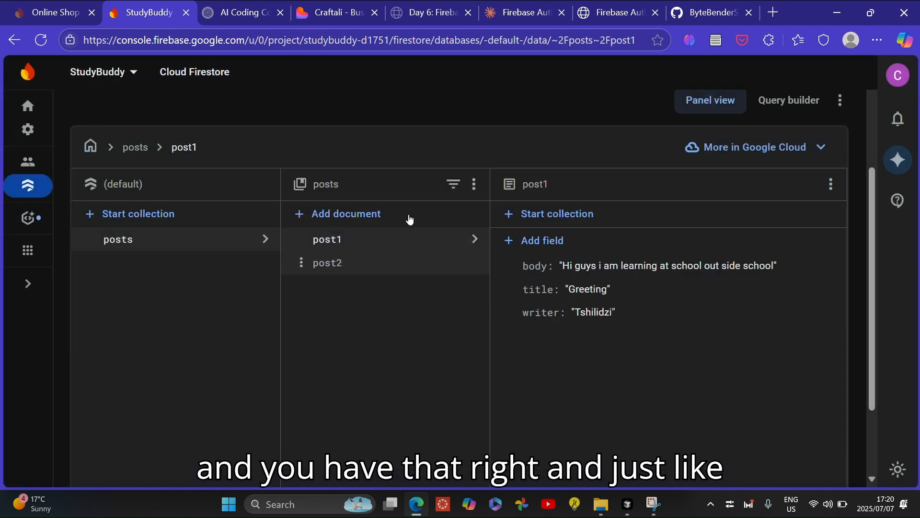
Open the users collection and add an empty document with the ID user2
click(144, 246)
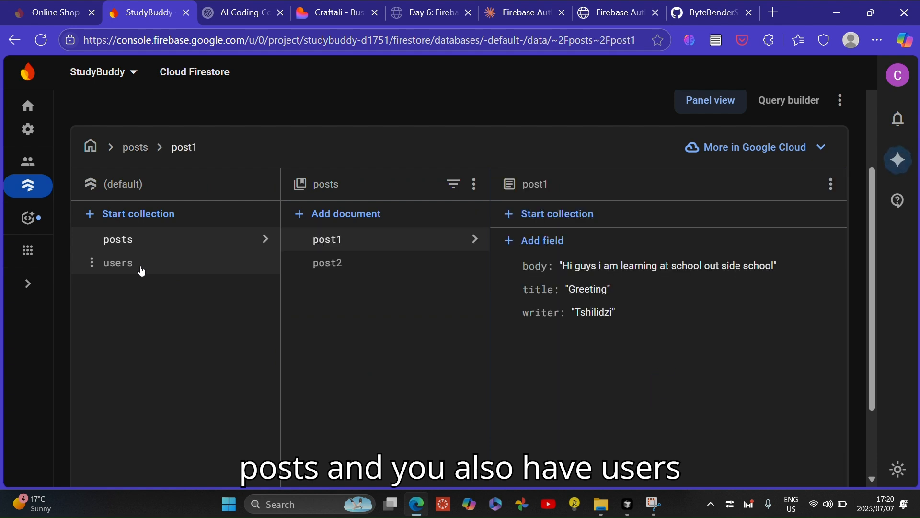
click(142, 271)
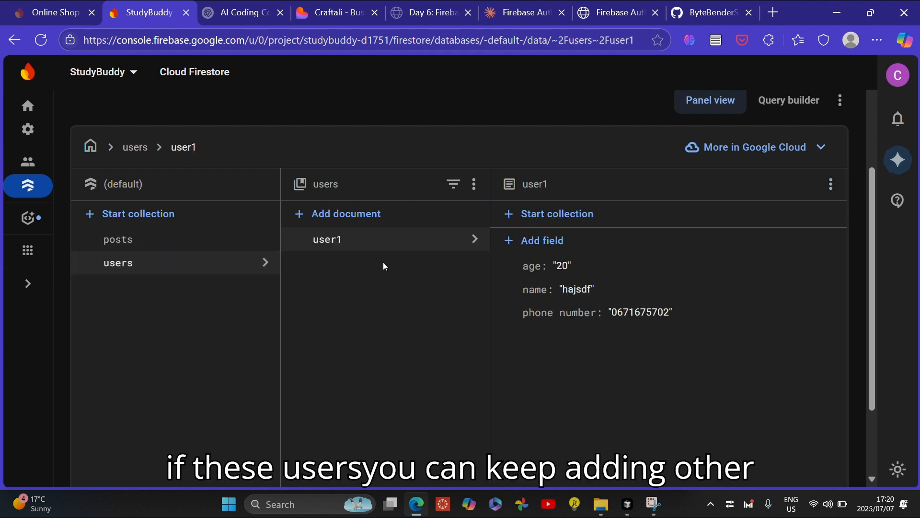
click(311, 214)
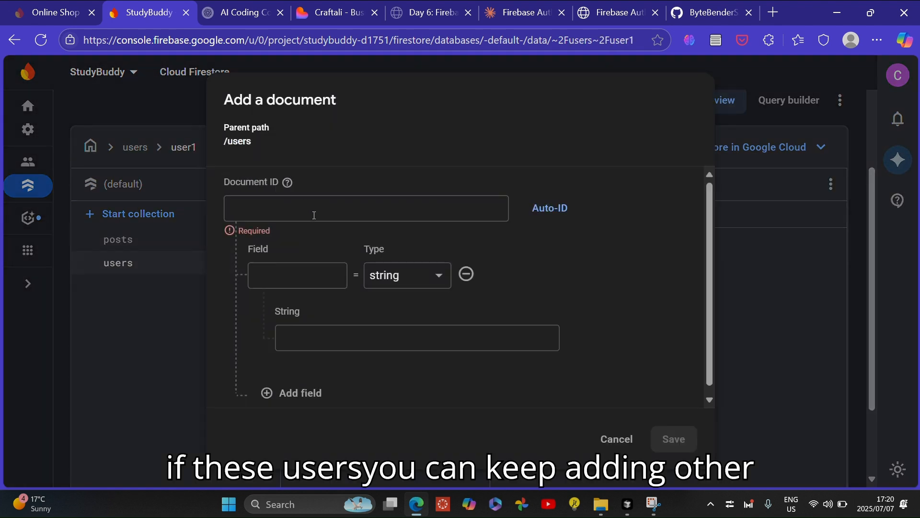
click(314, 216)
text(user2)
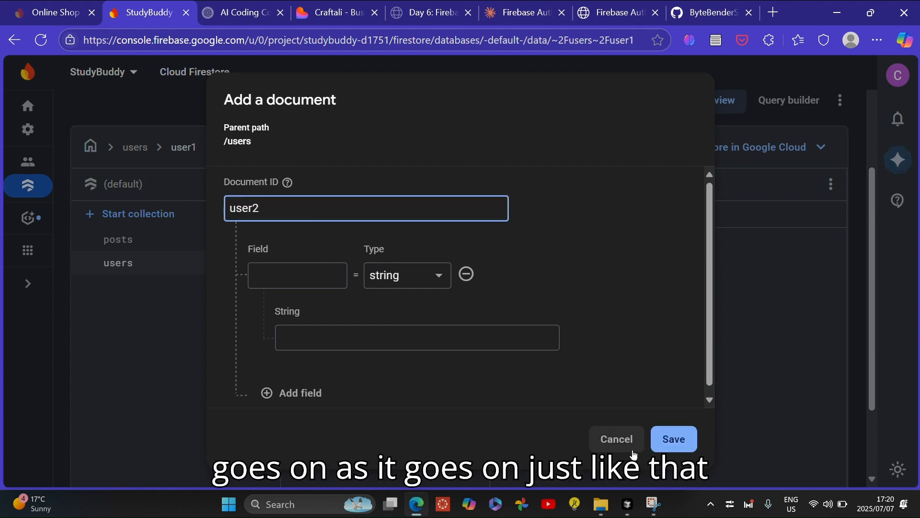
click(672, 442)
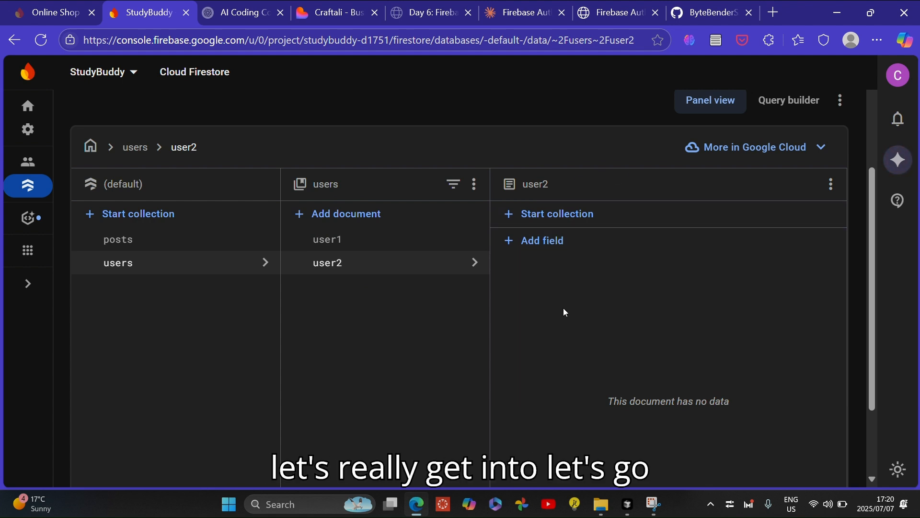
Glance at the Firestore Database diagram page in the other tab and return to the console
click(600, 23)
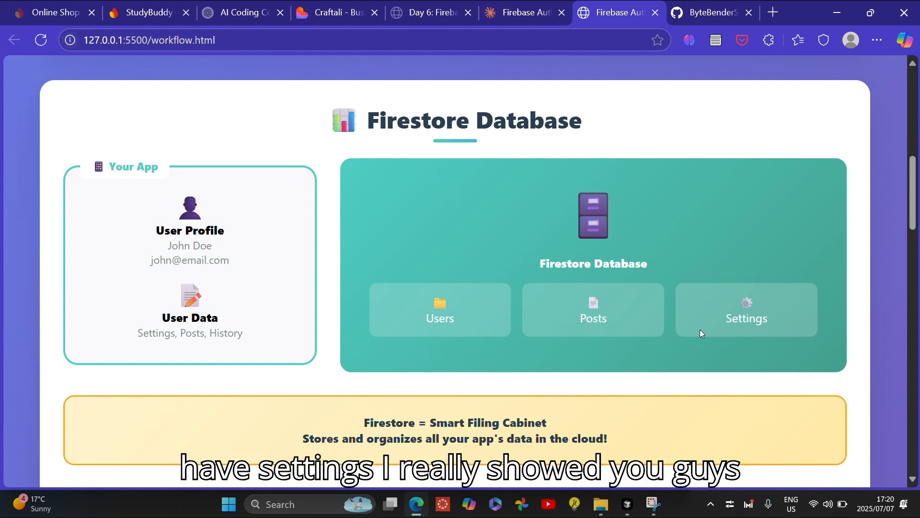
click(133, 15)
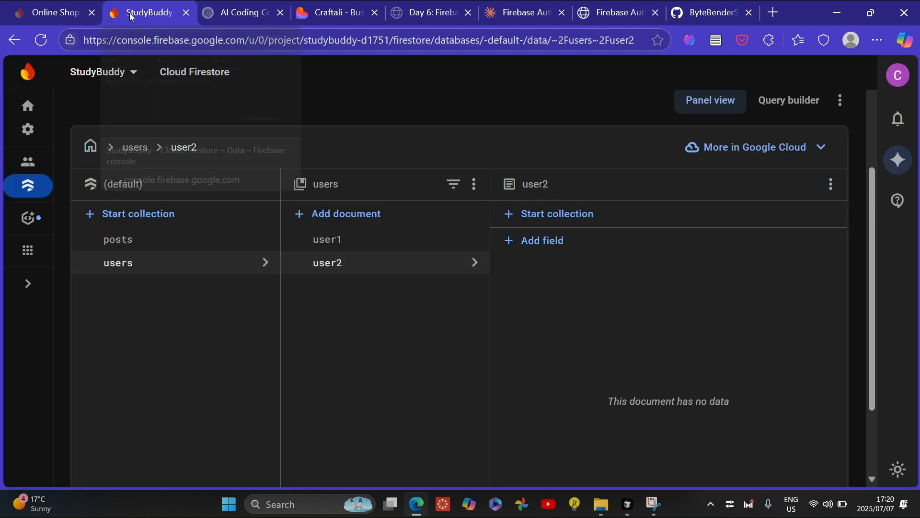
Start a top-level collection named settings and save its first document with an auto-generated ID
click(144, 214)
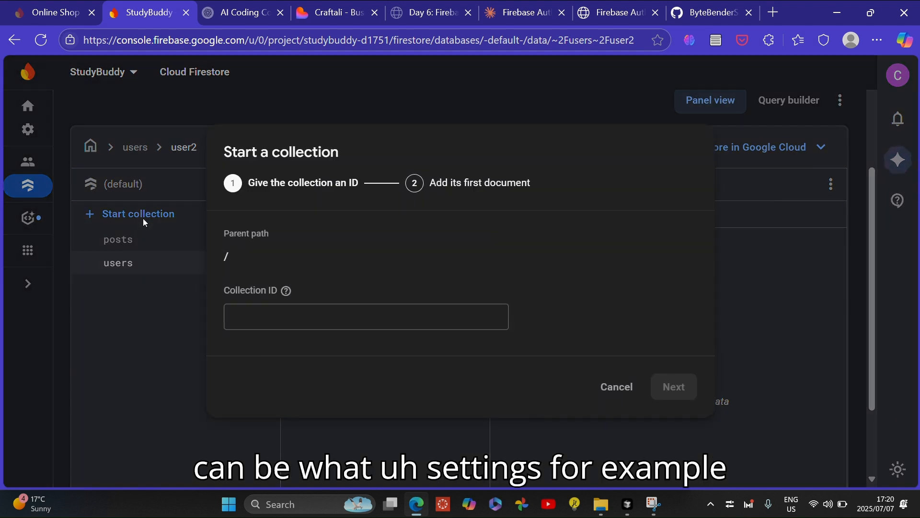
click(272, 324)
text(setti)
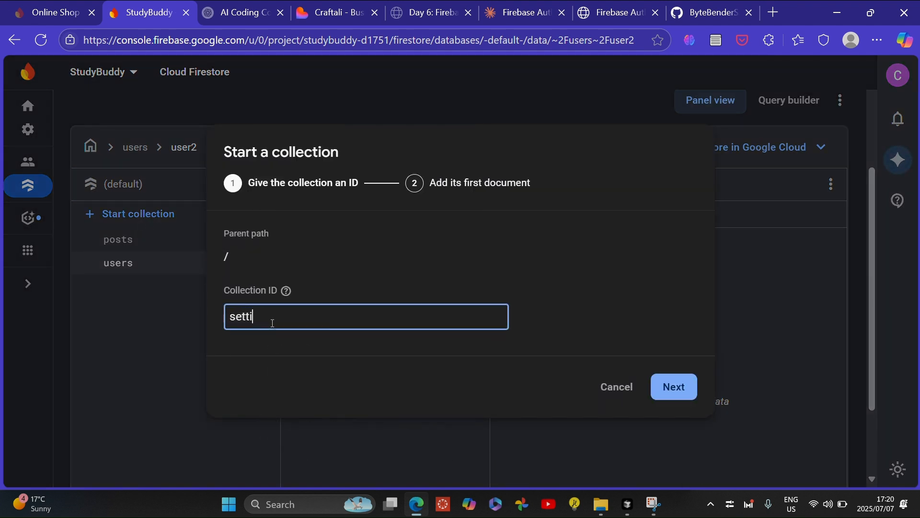
text(ngs)
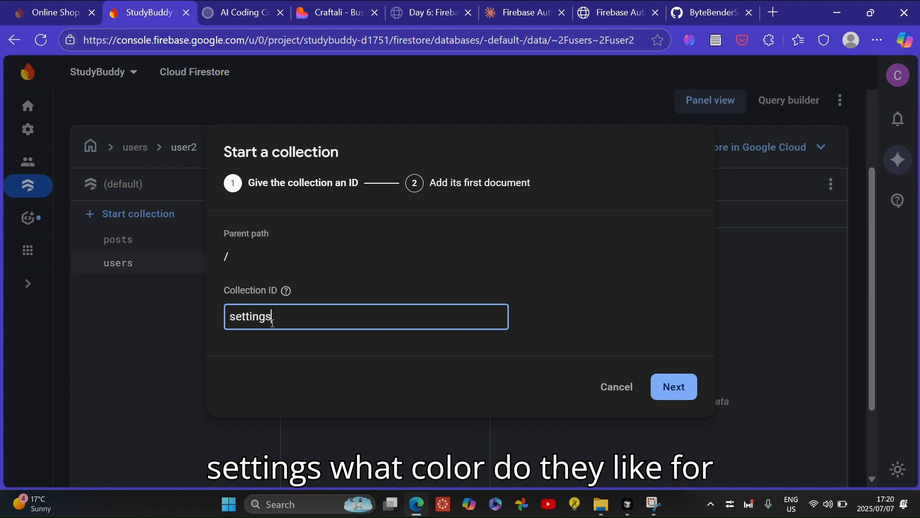
click(670, 389)
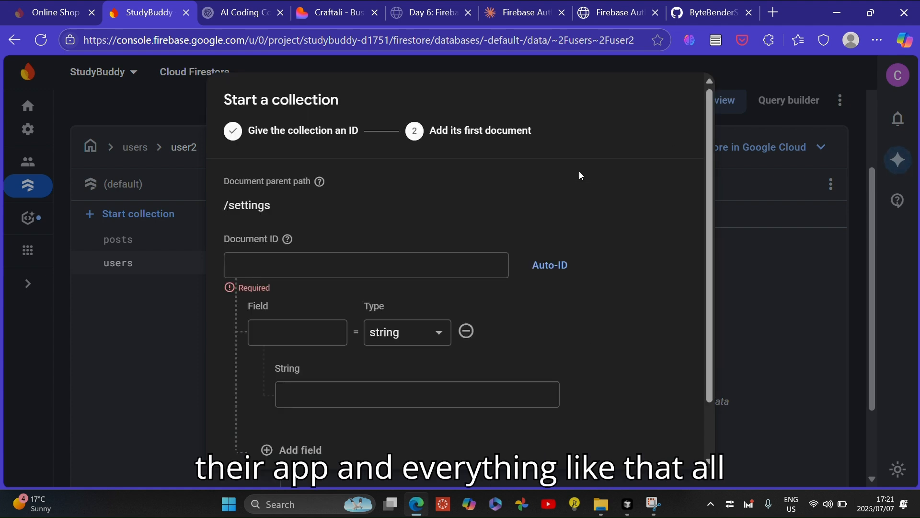
click(546, 276)
scroll(544, 271, down, 2)
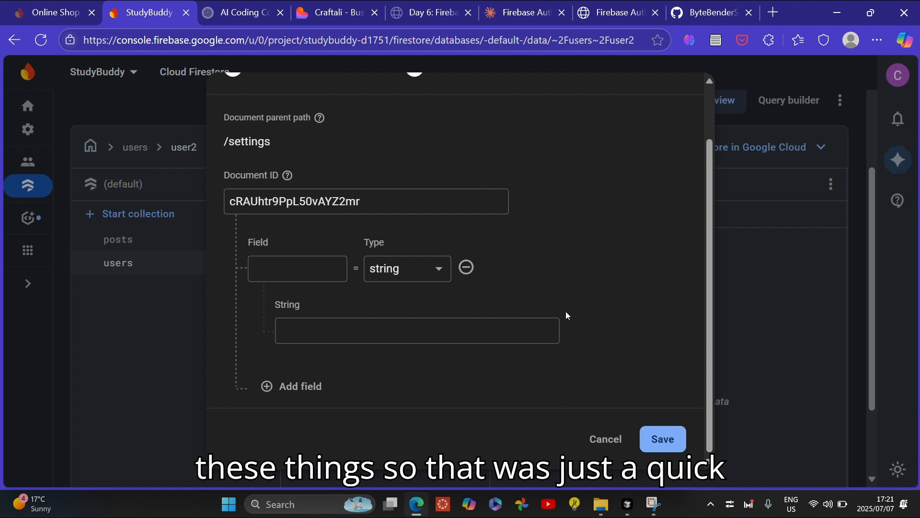
click(671, 439)
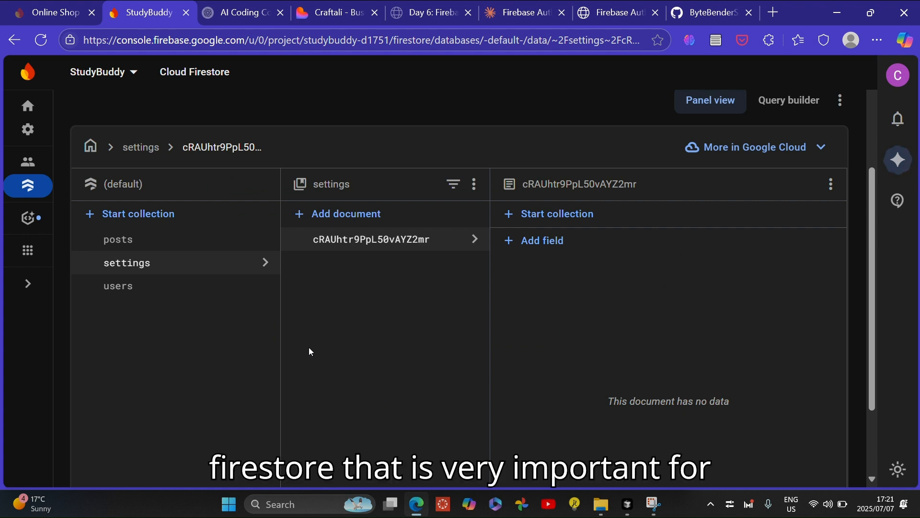
Switch to the workflow explainer page and read through the Firestore and How They Work Together sections
click(616, 15)
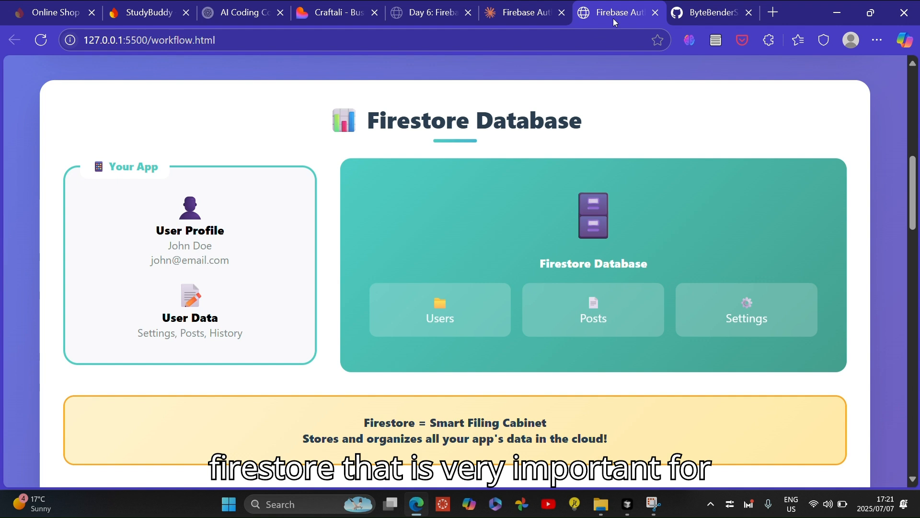
scroll(485, 232, down, 1)
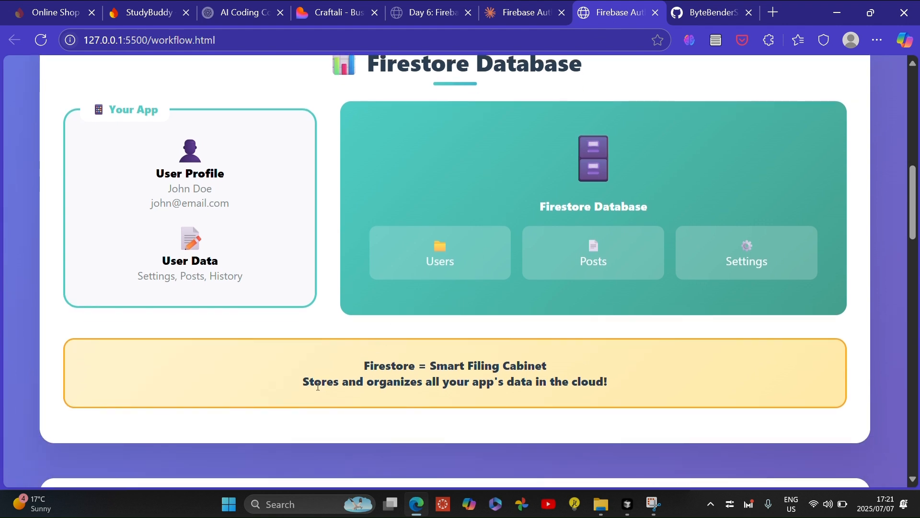
drag(305, 381, 590, 380)
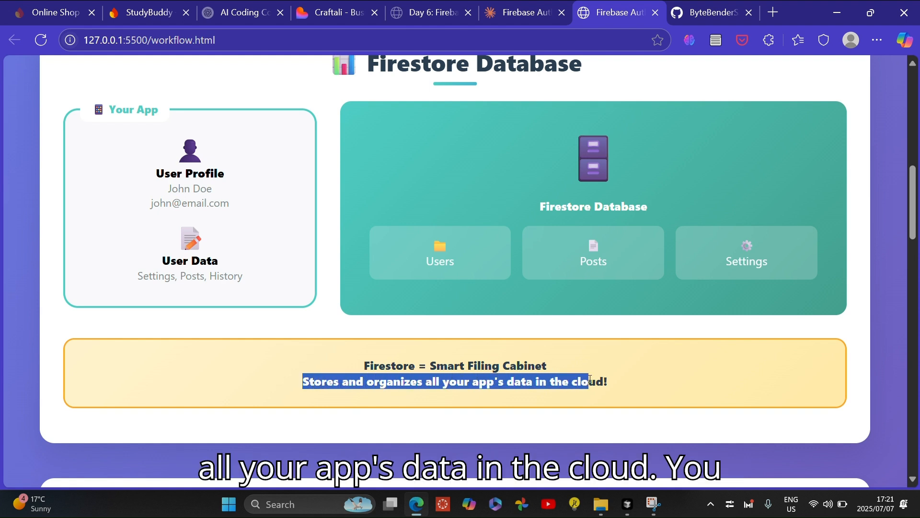
click(596, 409)
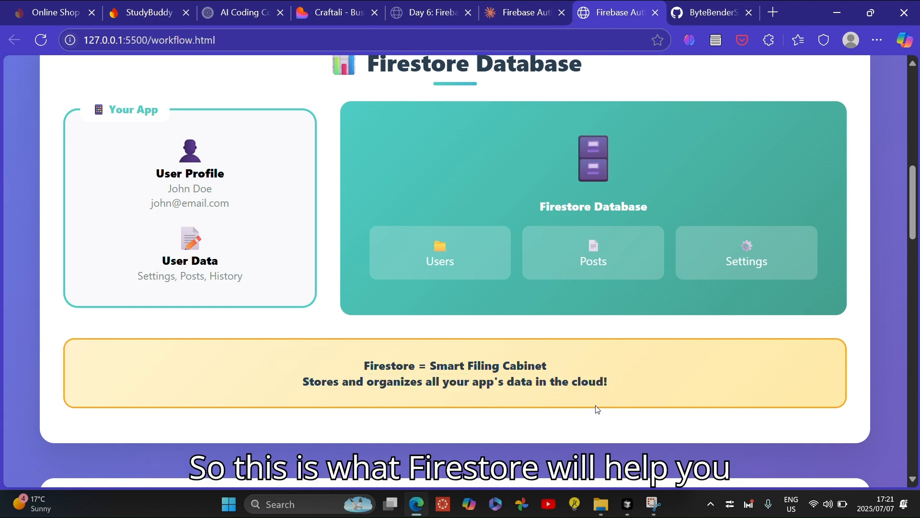
scroll(597, 407, up, 1)
scroll(597, 409, down, 8)
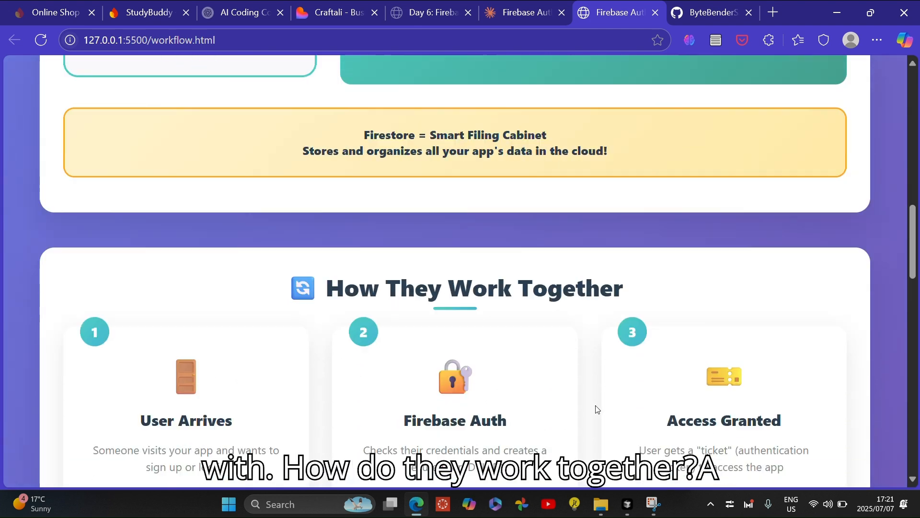
scroll(597, 409, down, 2)
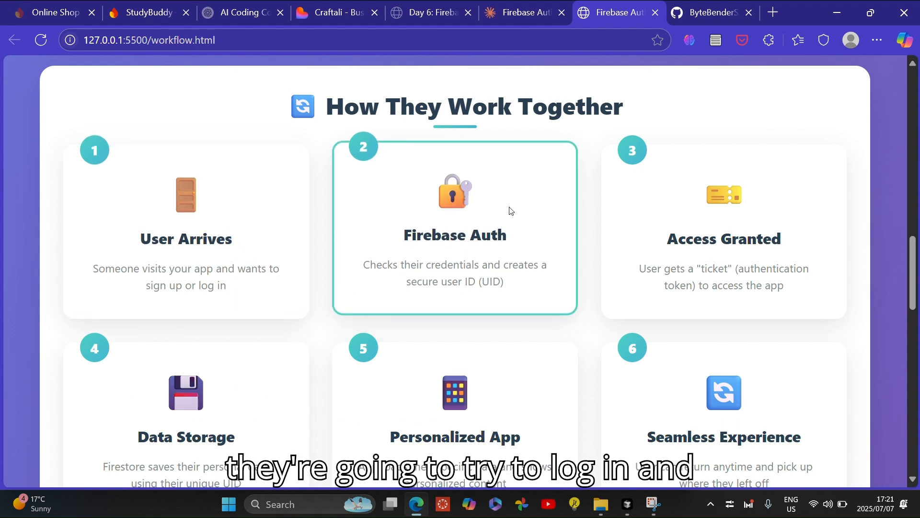
scroll(745, 219, down, 2)
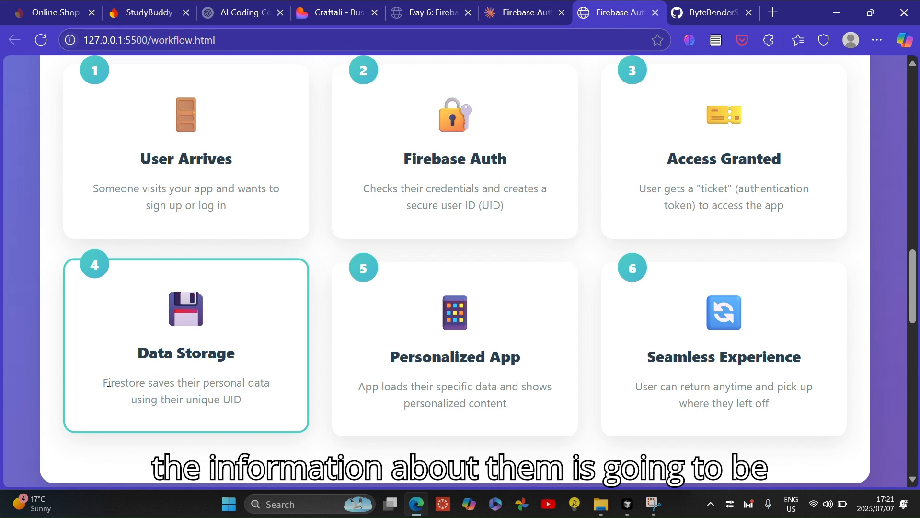
drag(106, 383, 262, 379)
click(263, 406)
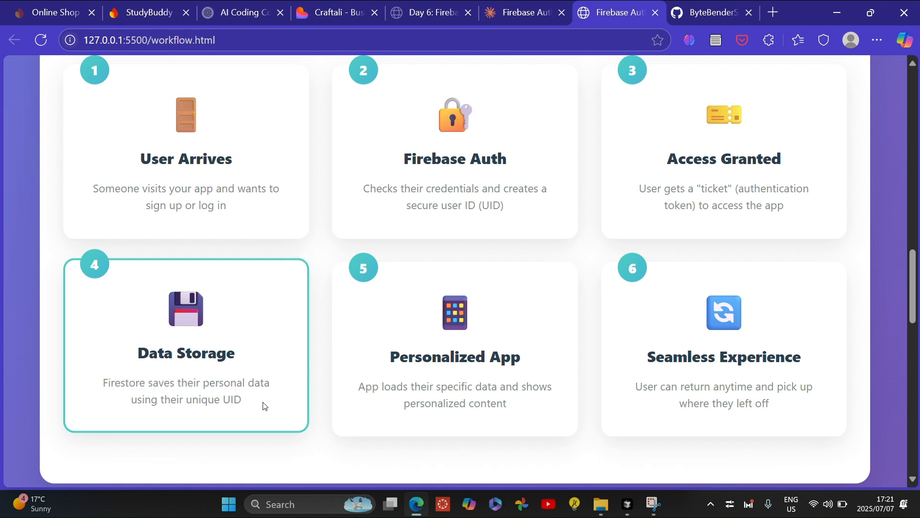